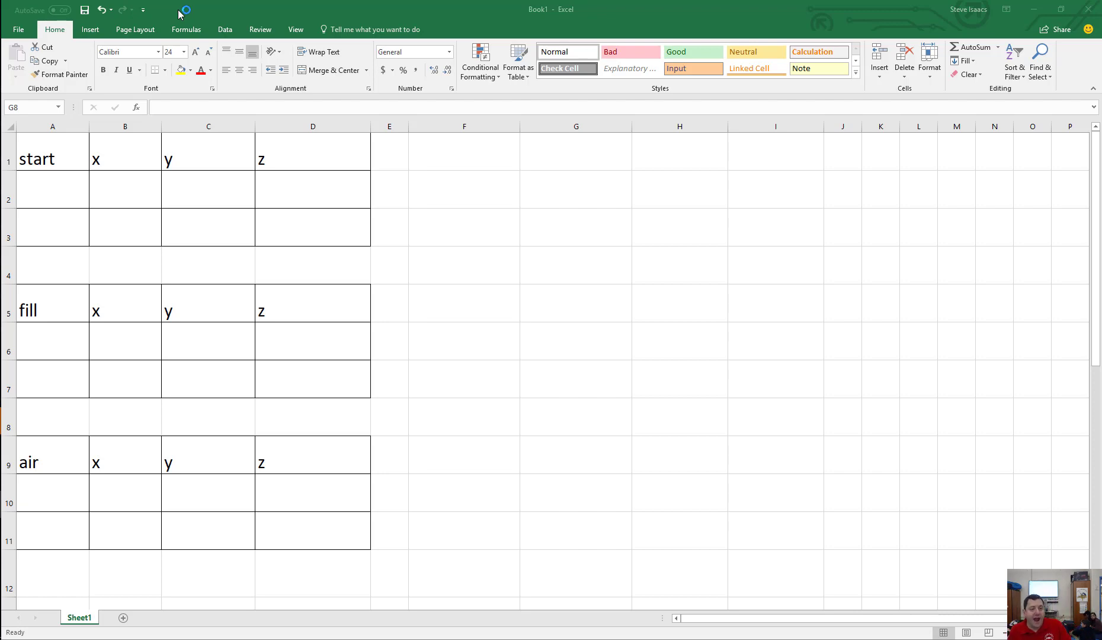
Step: Switch to Minecraft: Education Edition, resume the game and set the world time to day with a command
key(alt+Tab)
key(alt+Tab)
key(alt+Tab)
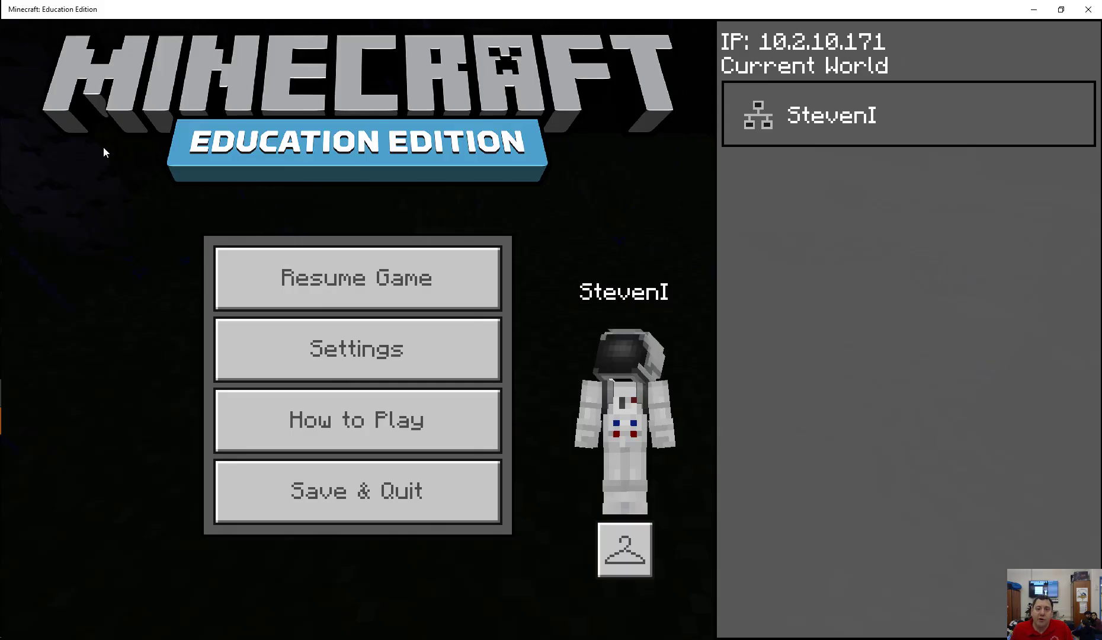
click(329, 281)
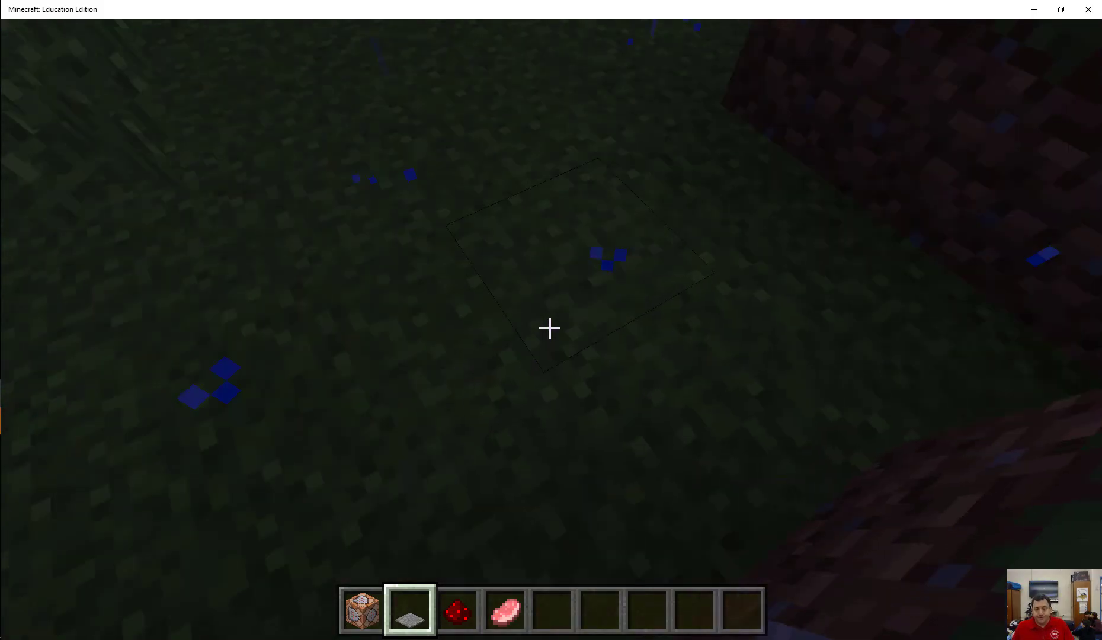
text(/time set)
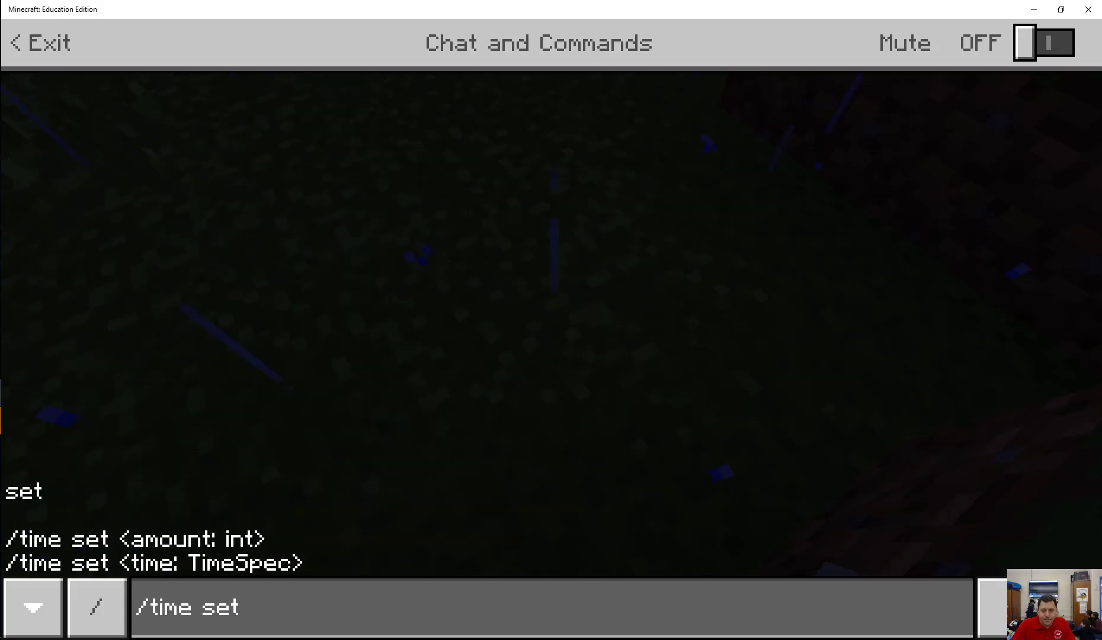
text( day)
key(Return)
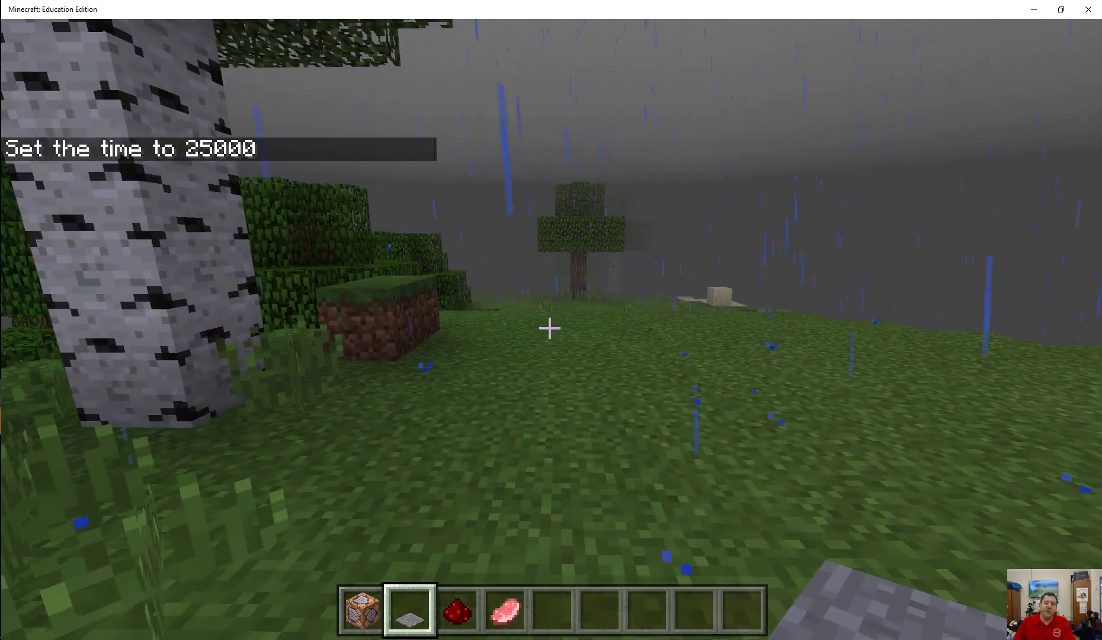
Step: Enable Show Coordinates in the world's game settings, resume play and walk to the starting corner at 334, 67, 9
key(Escape)
click(347, 344)
scroll(761, 373, down, 5)
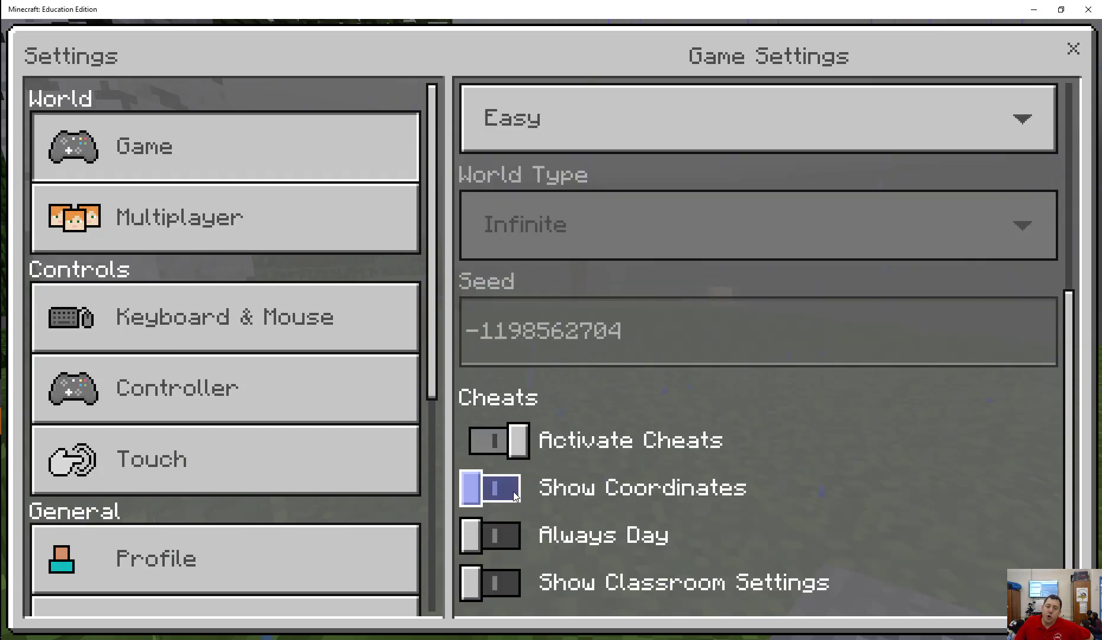
click(472, 489)
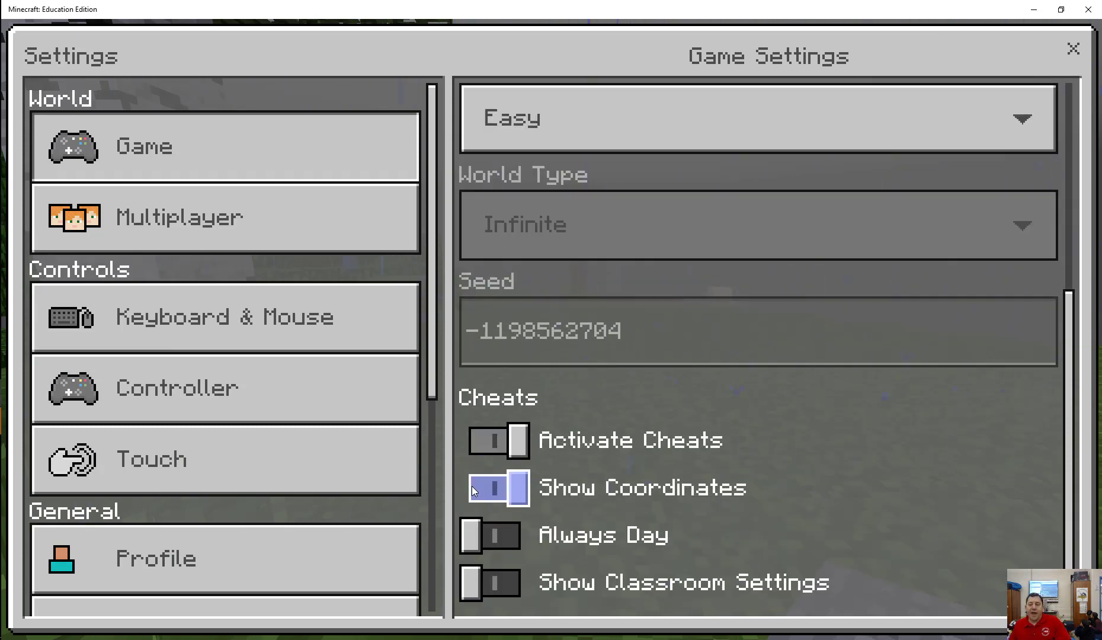
key(Escape)
click(434, 302)
mouse_move(550, 329)
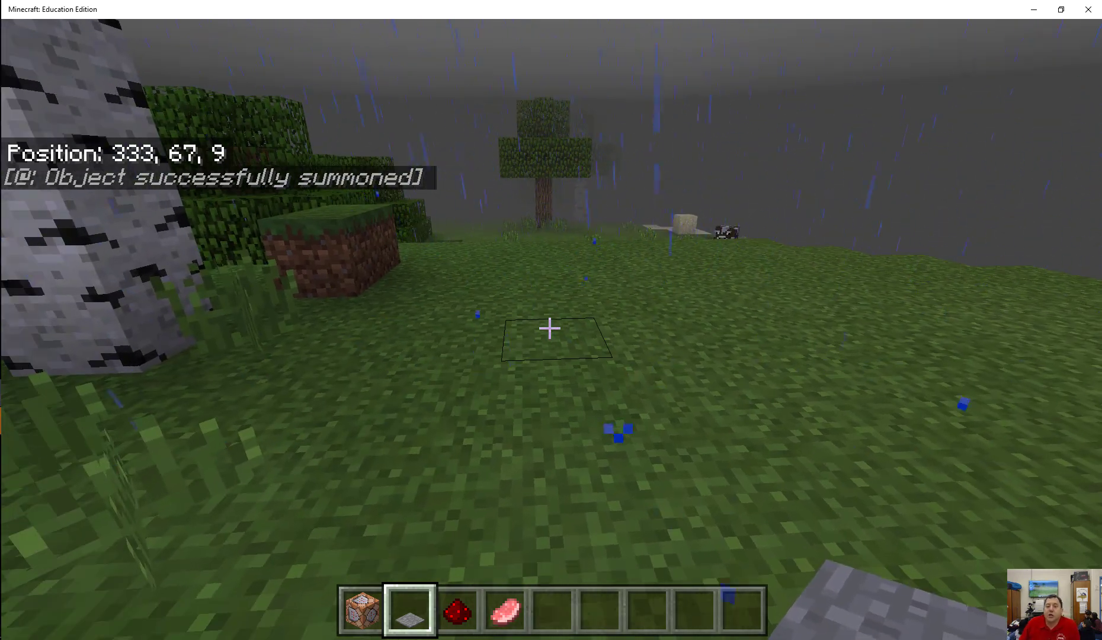
key(w)
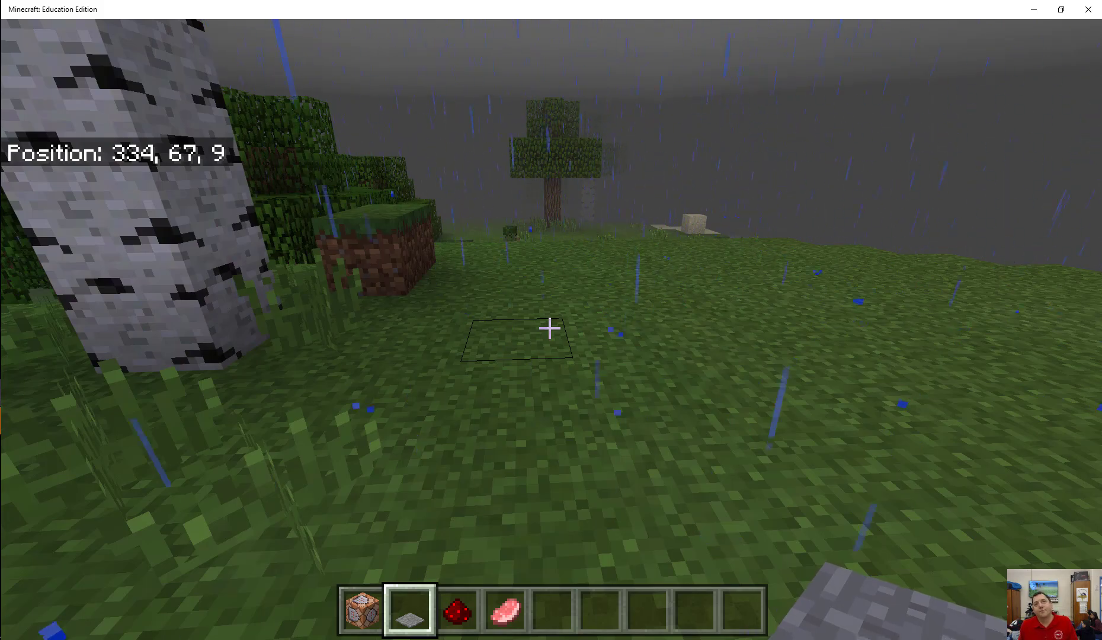
Step: Switch to Excel, enter 334, 67 and 9 as the start coordinates in B2:D2, and lower the y value to 66
key(alt+Tab)
key(alt+Tab)
key(alt+Tab)
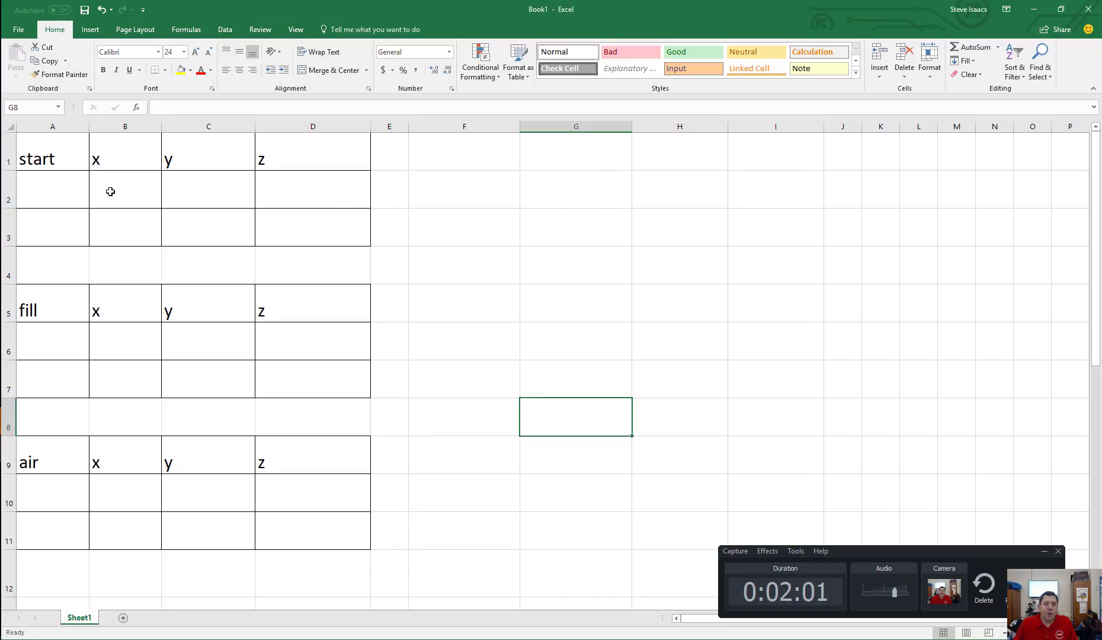
click(110, 192)
text(334)
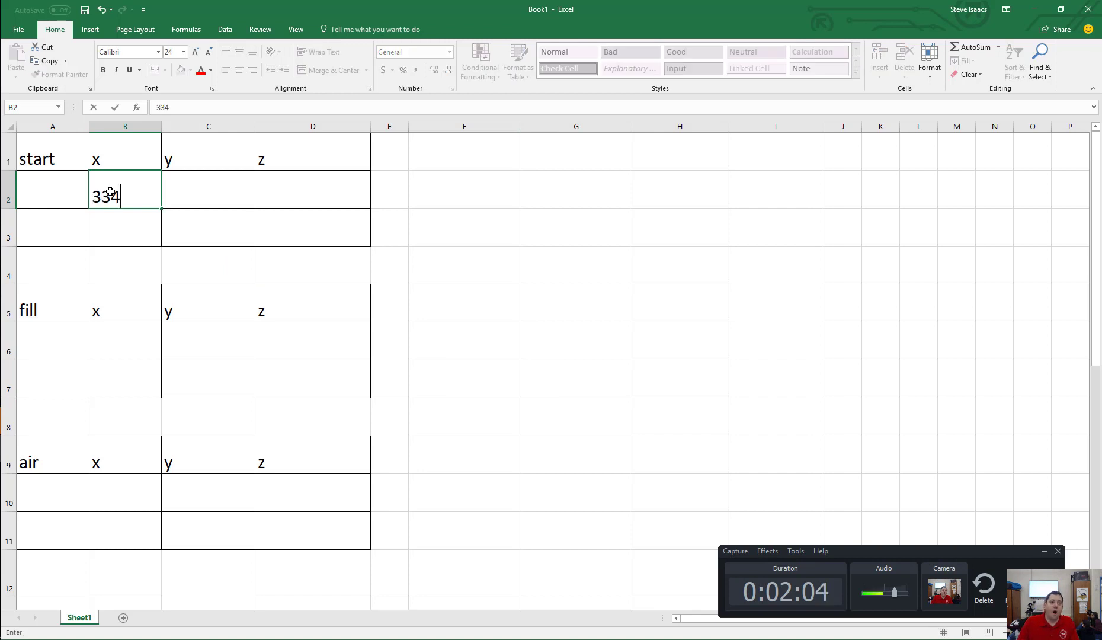
key(Tab)
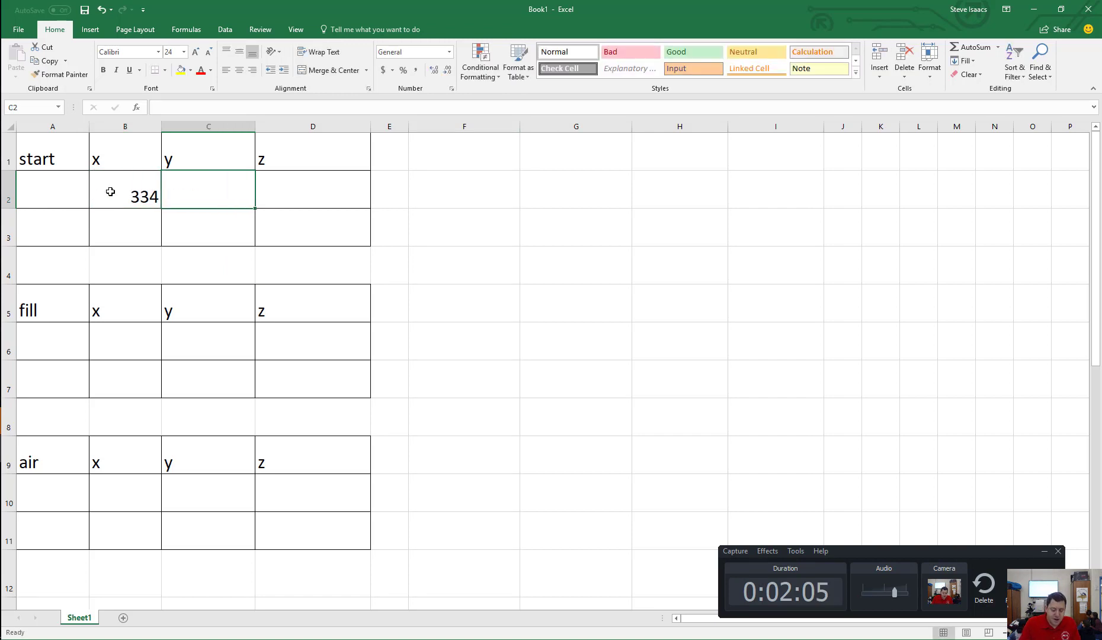
text(67)
key(Tab)
text(9)
key(shift+Tab)
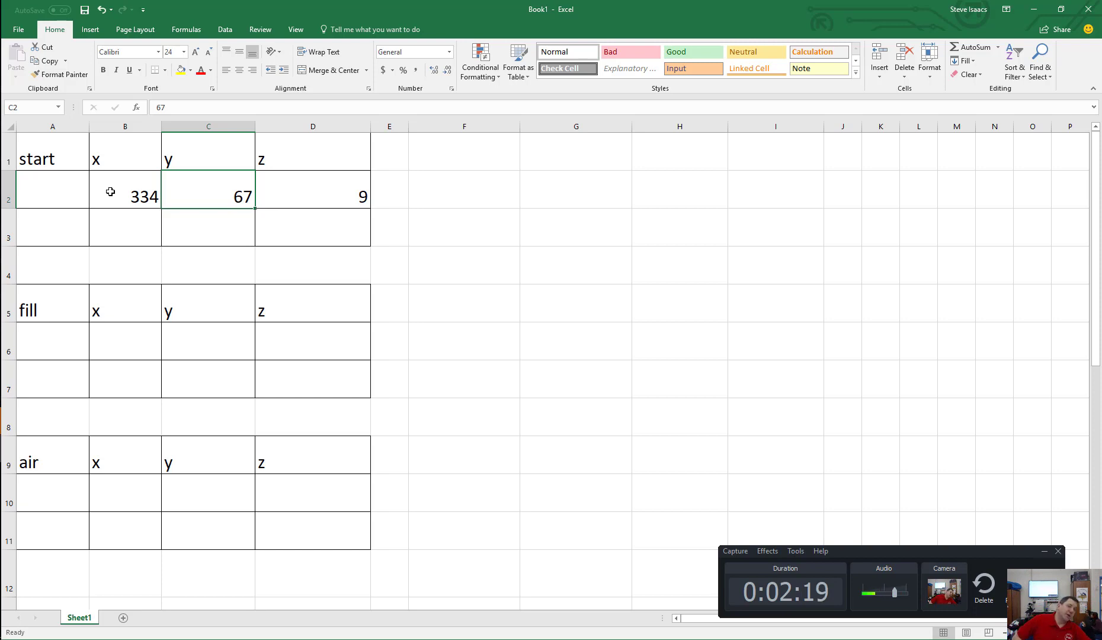
text(6)
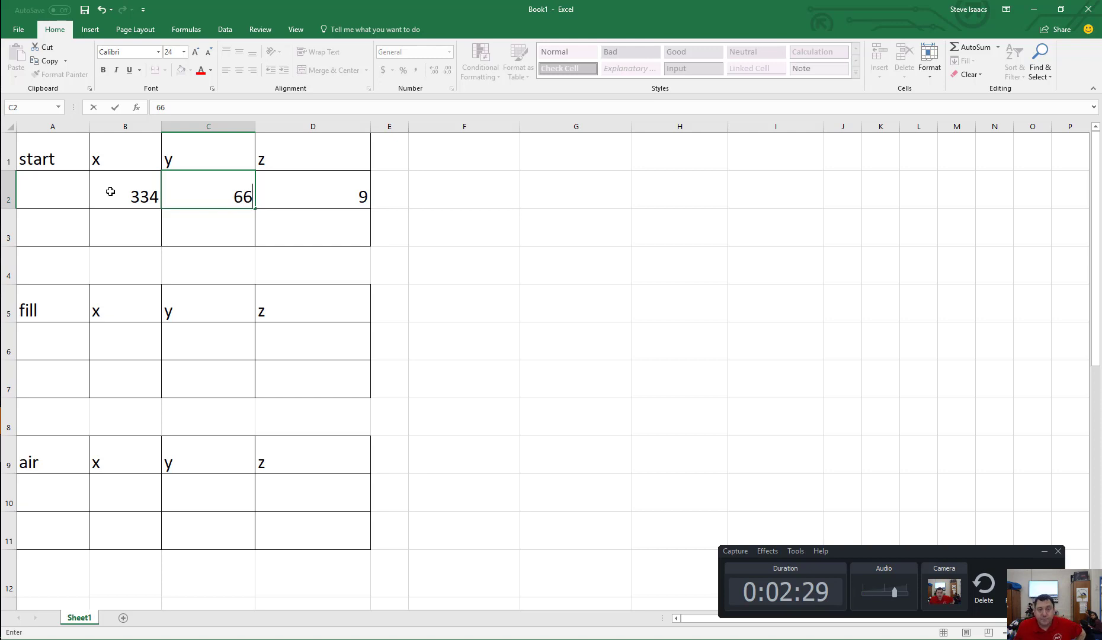
Step: Switch to Minecraft: Education Edition, resume the game, and fly to the opposite corner at 326, 84, 16
key(alt+Tab)
key(alt+Tab)
key(alt+Tab)
key(alt+Tab)
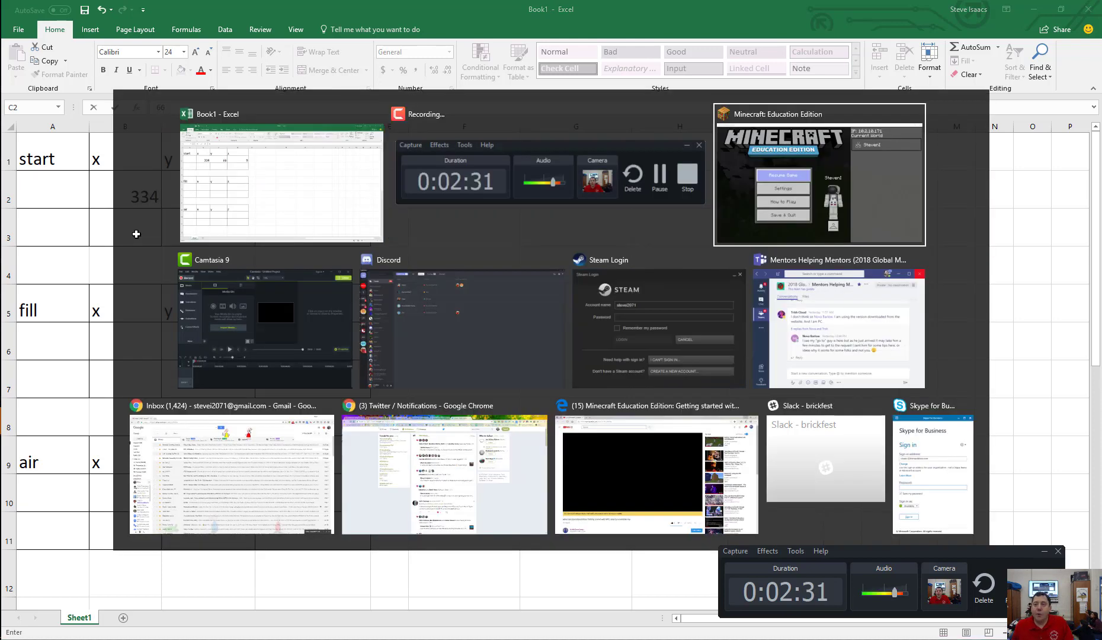
key(alt+Tab)
key(alt+Tab)
key(alt+Tab)
key(alt+Tab)
key(alt+Tab)
key(alt+Tab)
key(alt+Tab)
key(alt+Tab)
key(alt+Tab)
key(alt+Tab)
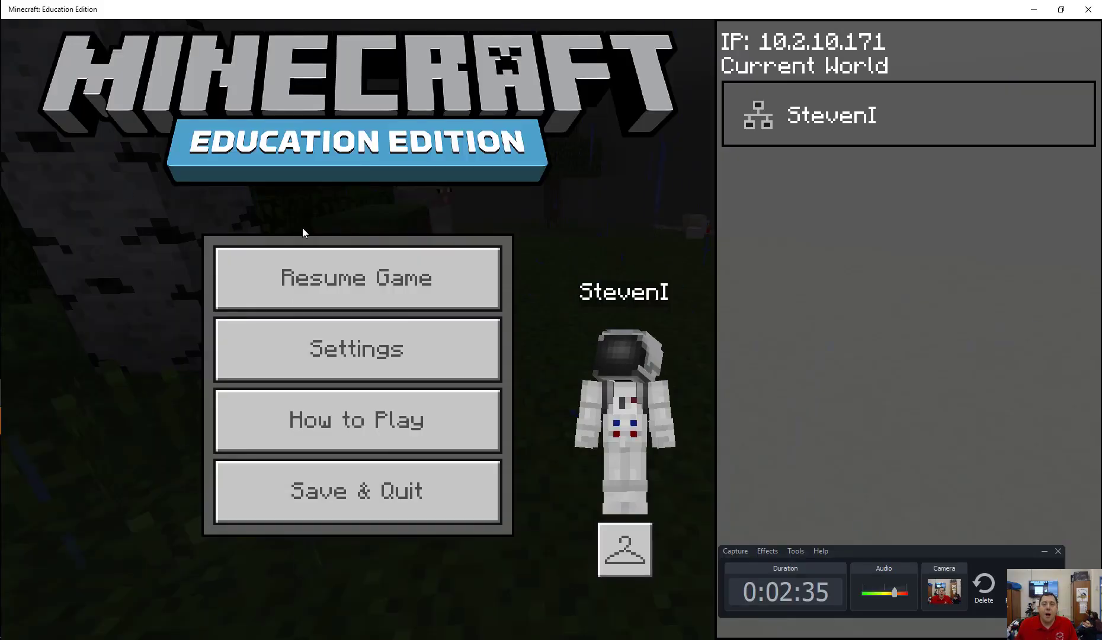
click(314, 278)
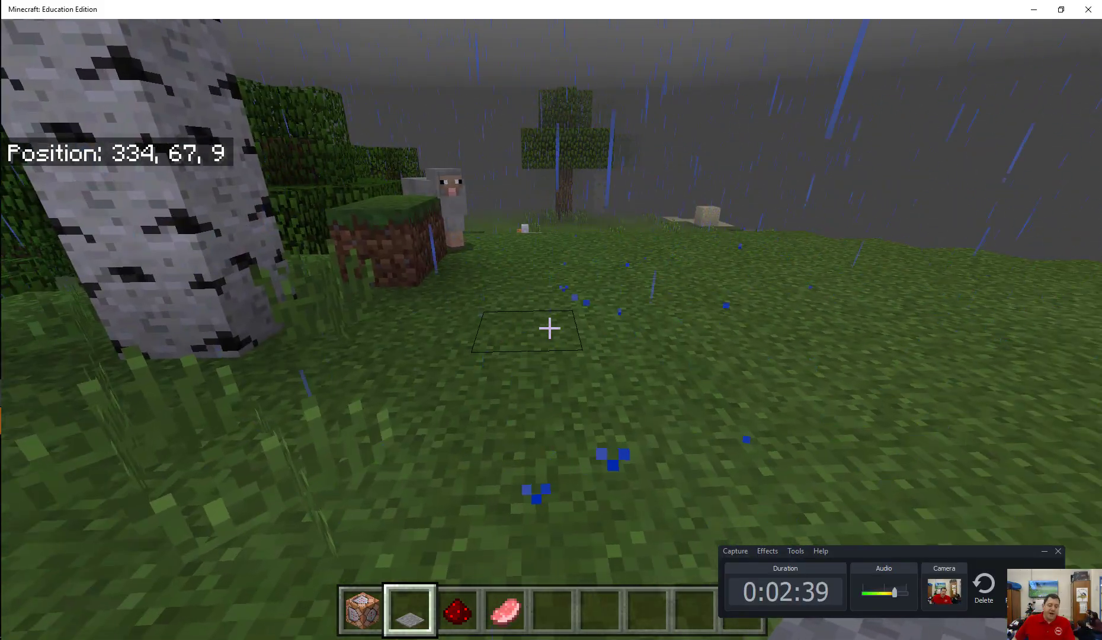
key(w)
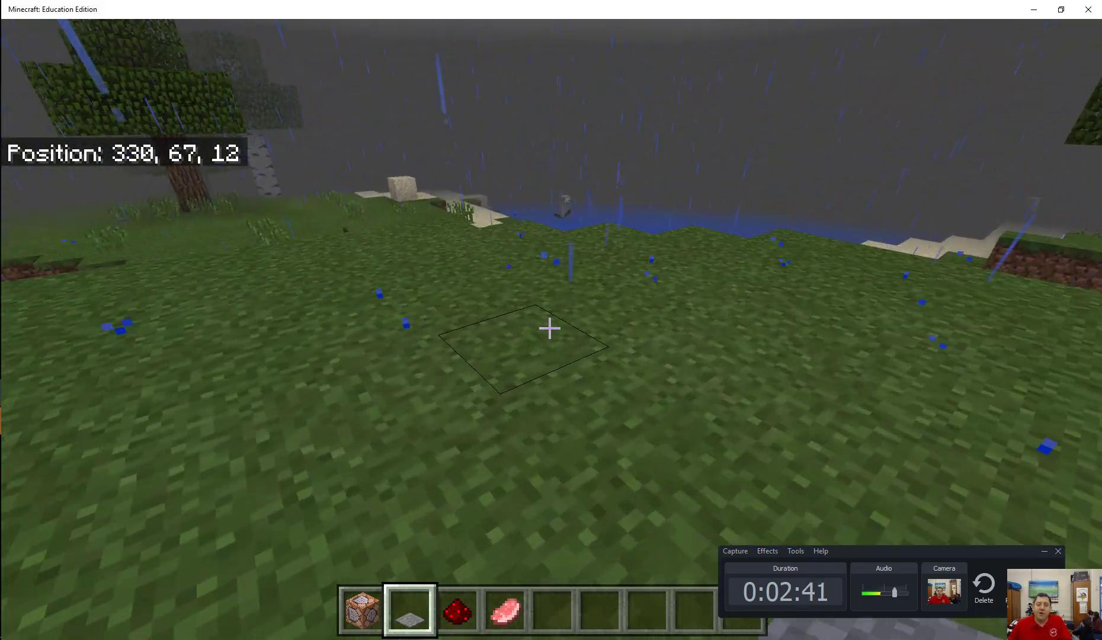
key(w)
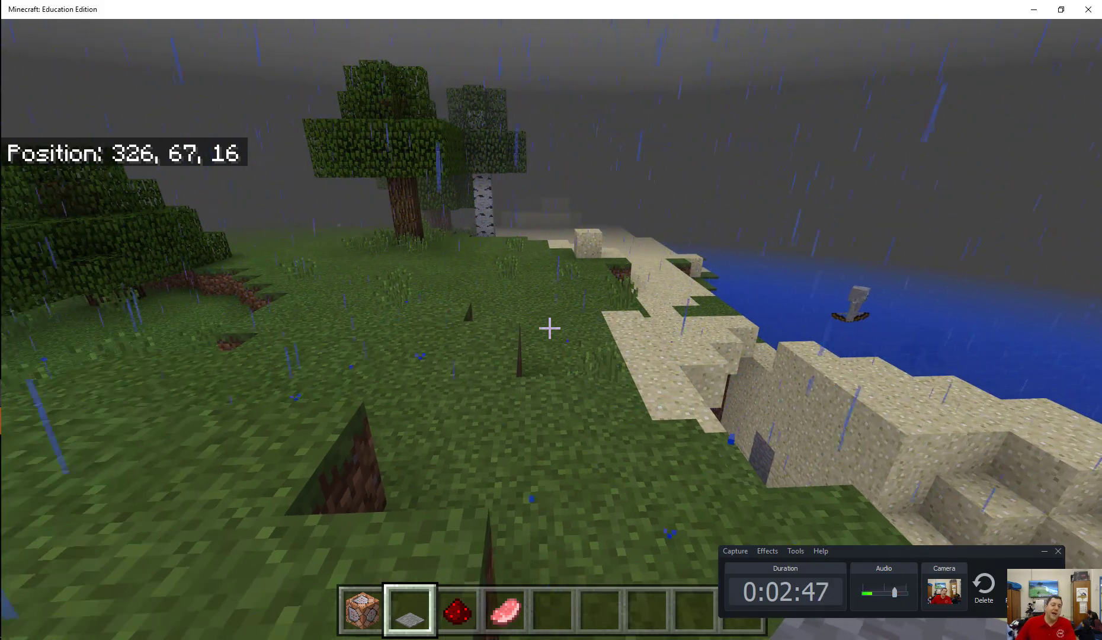
key(space)
key(space)
key(space)
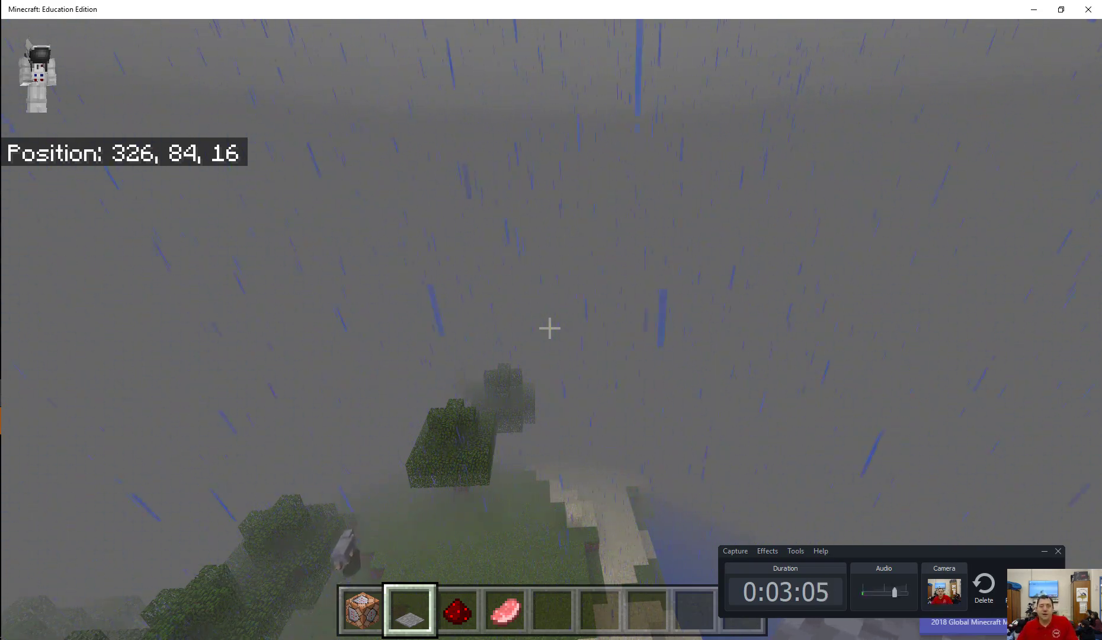
Step: Switch to Excel and enter the second corner's x value 326 in B3, rechecking the position in Minecraft
key(alt+Tab)
click(136, 246)
text(32)
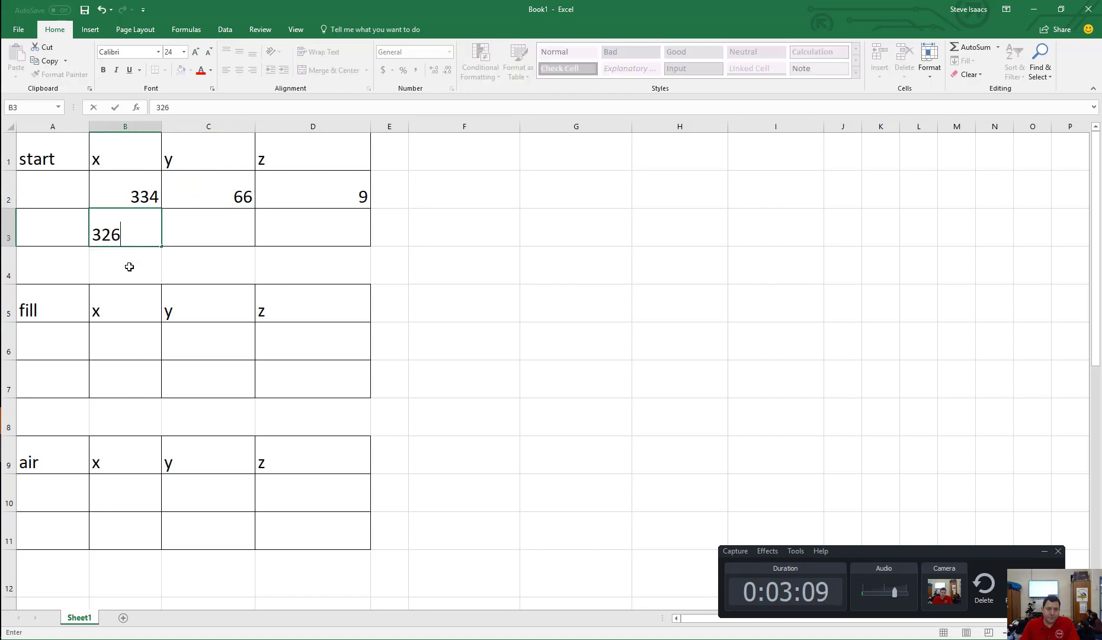
key(alt+Tab)
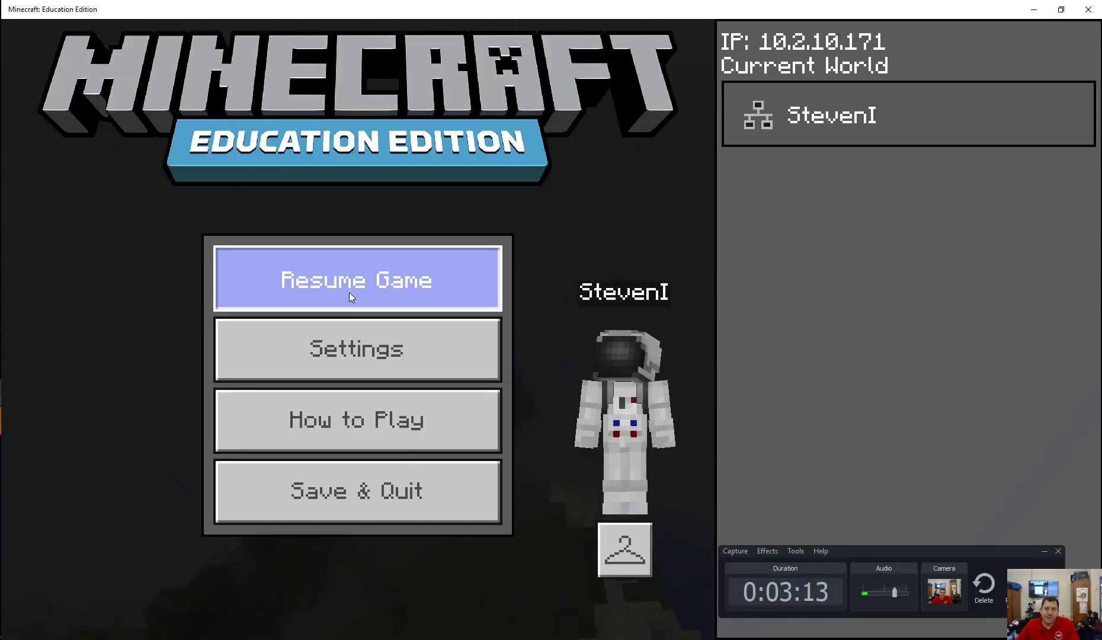
click(349, 293)
key(alt+Tab)
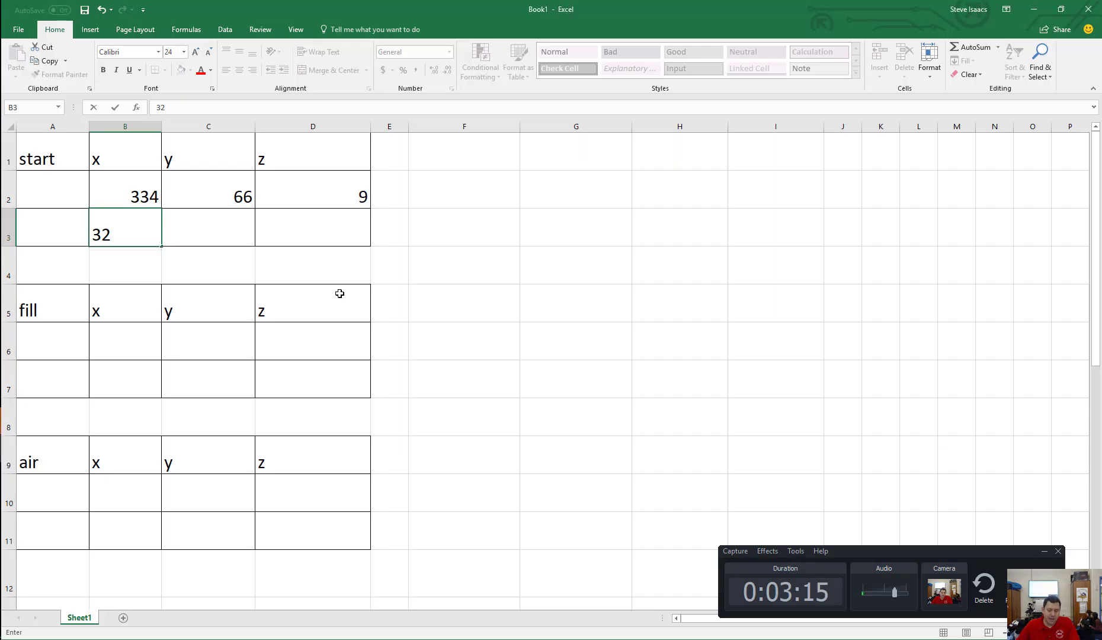
key(Tab)
Step: Recheck the position in Minecraft, and in Excel enter the second corner's y as 84 and z as 16 in C3 and D3
key(alt+Tab)
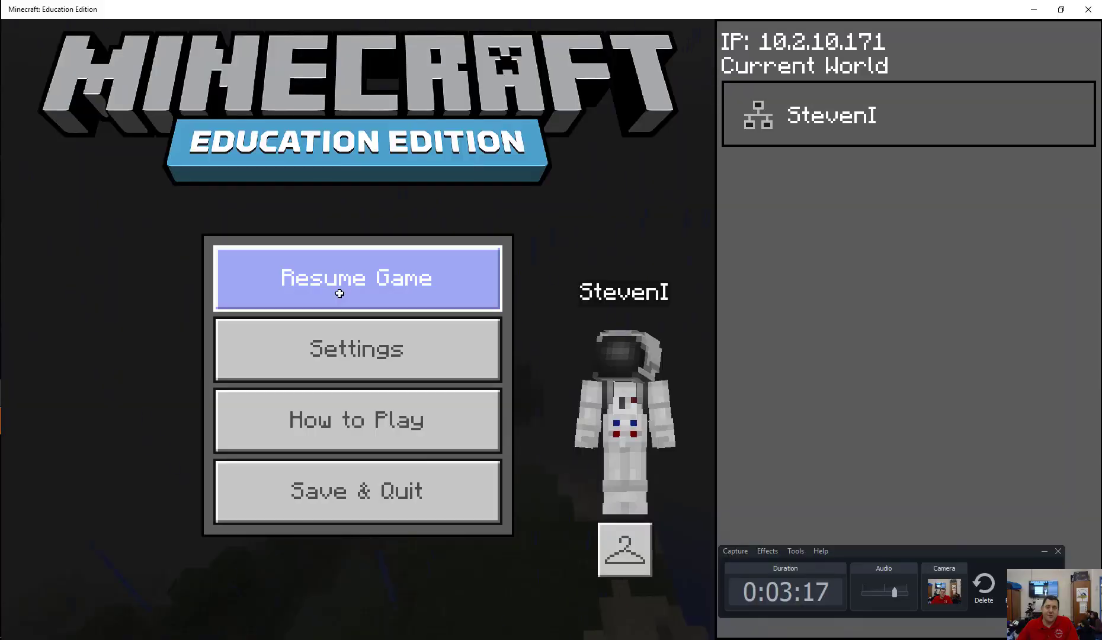
click(350, 262)
key(alt+Tab)
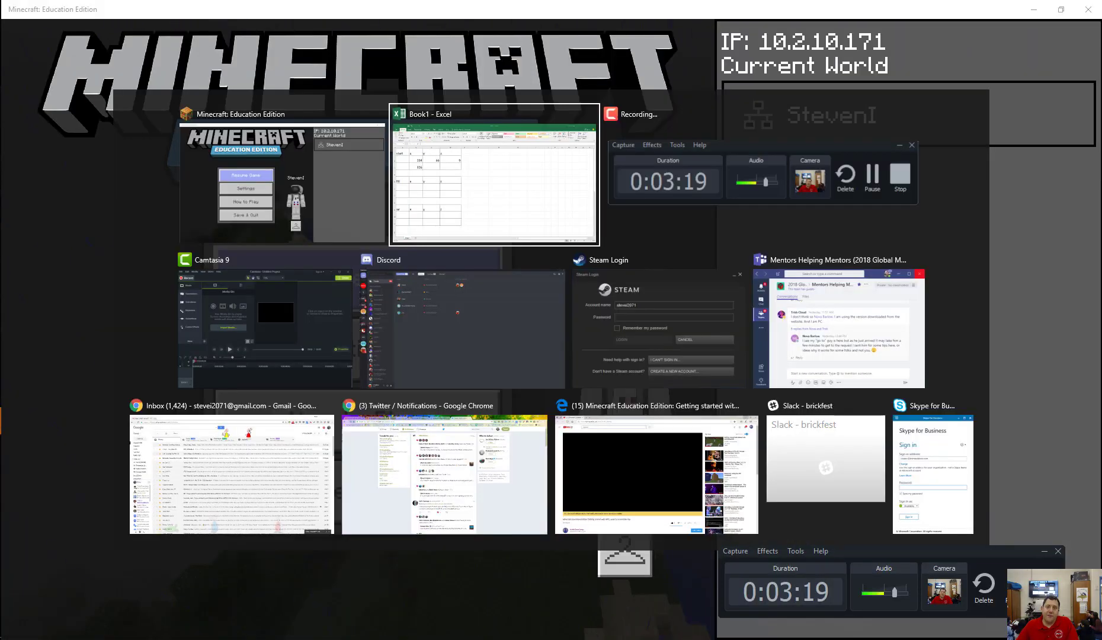
key(alt+Tab)
text(8)
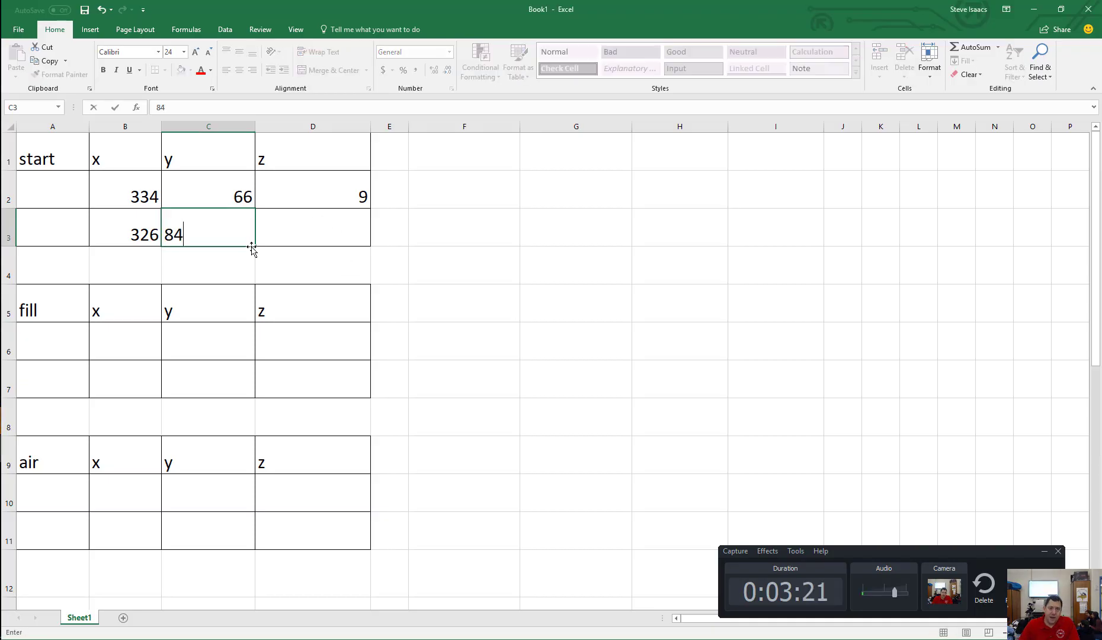
key(Tab)
text(16)
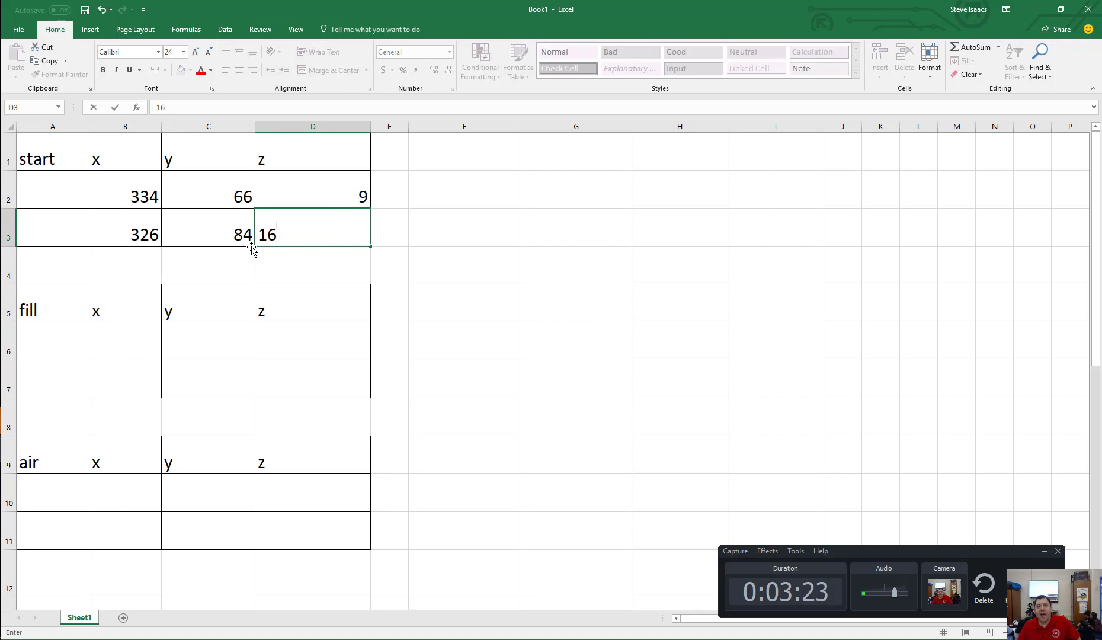
key(Tab)
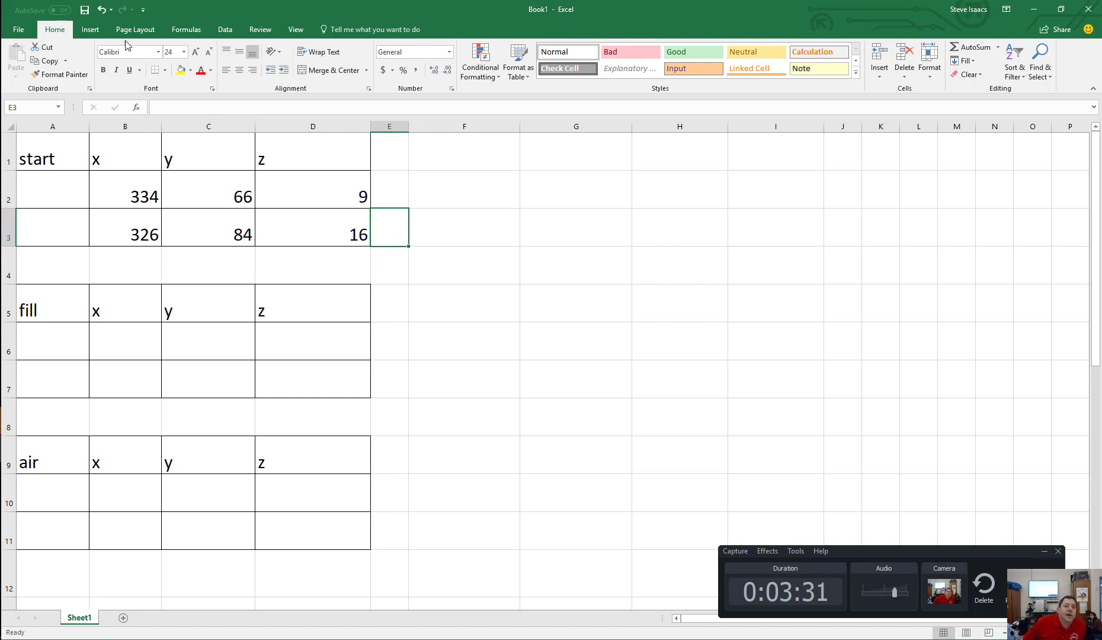
Step: Change the second corner's coordinates in B3:D3 to x 314, y 86 and z 29
click(128, 199)
click(124, 235)
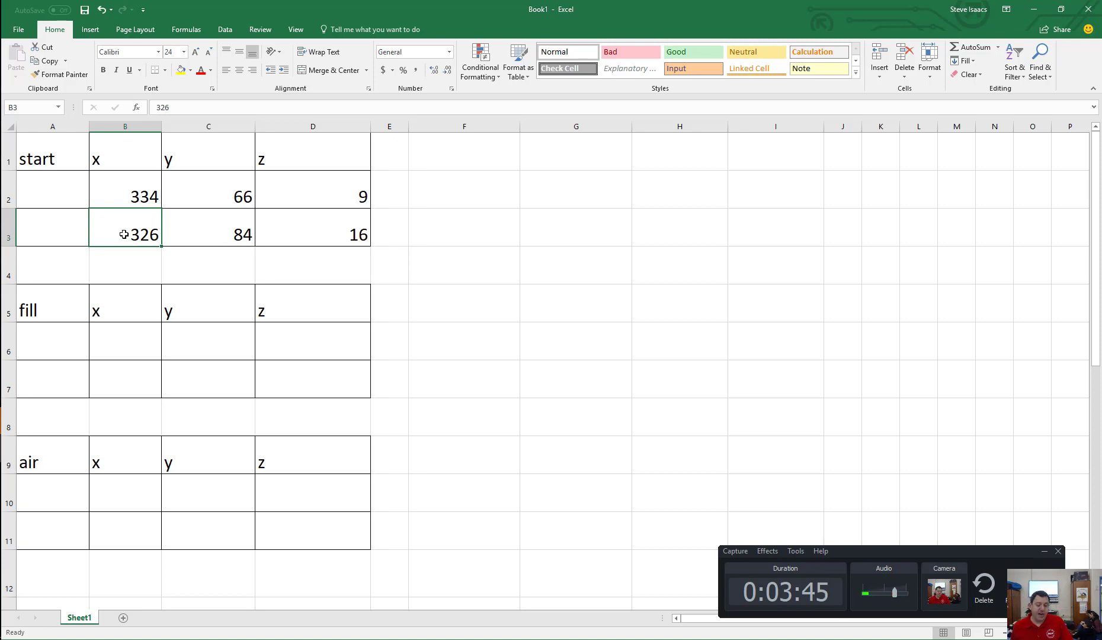
text(314)
key(Tab)
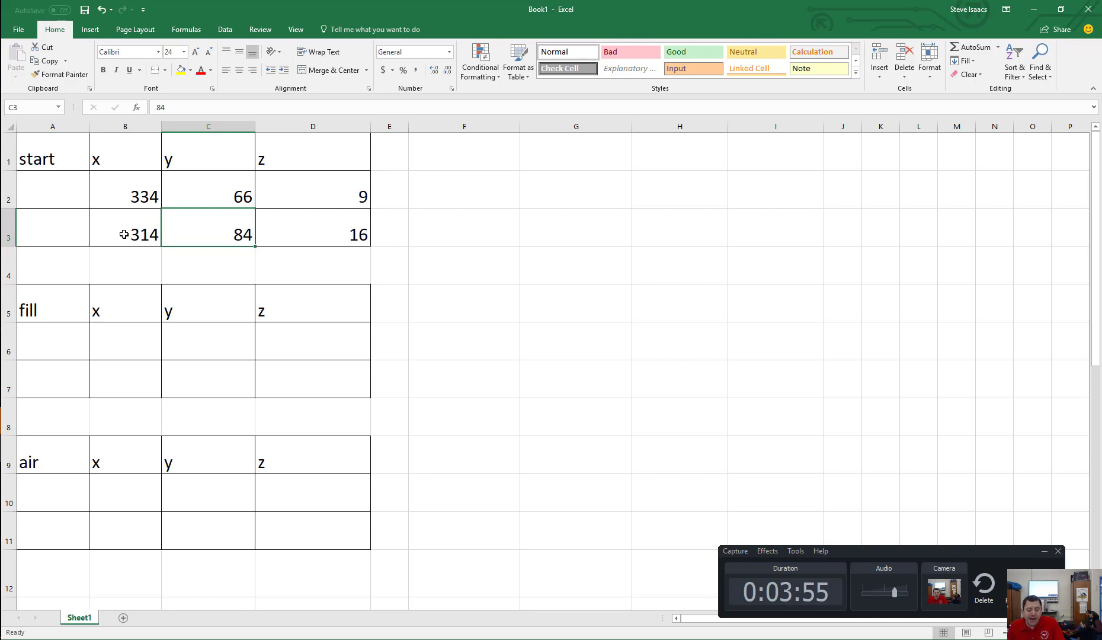
text(86)
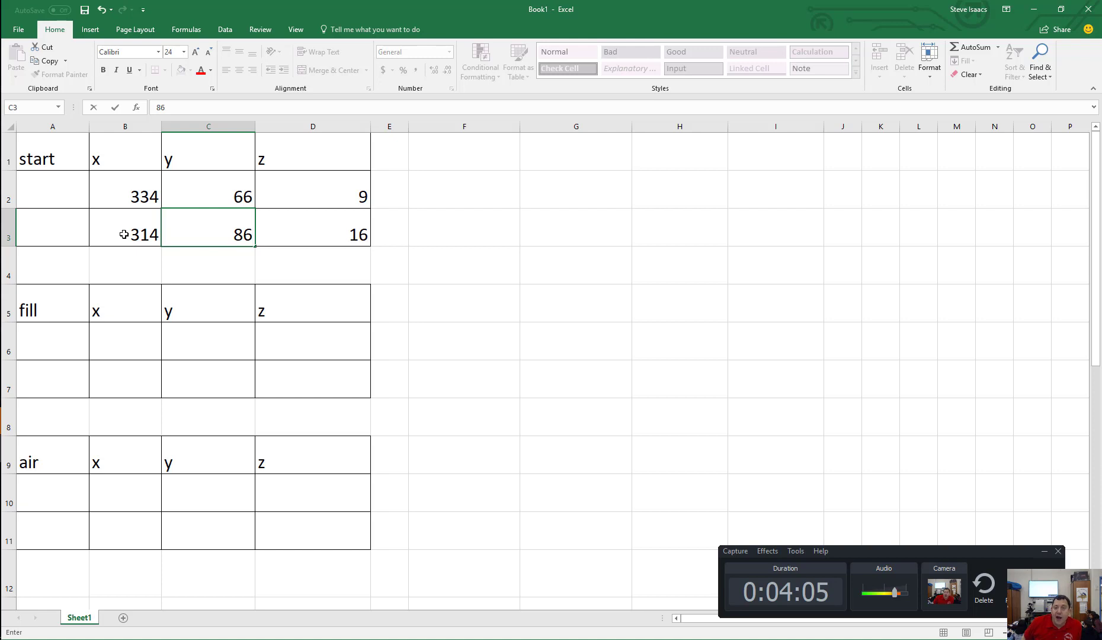
key(Tab)
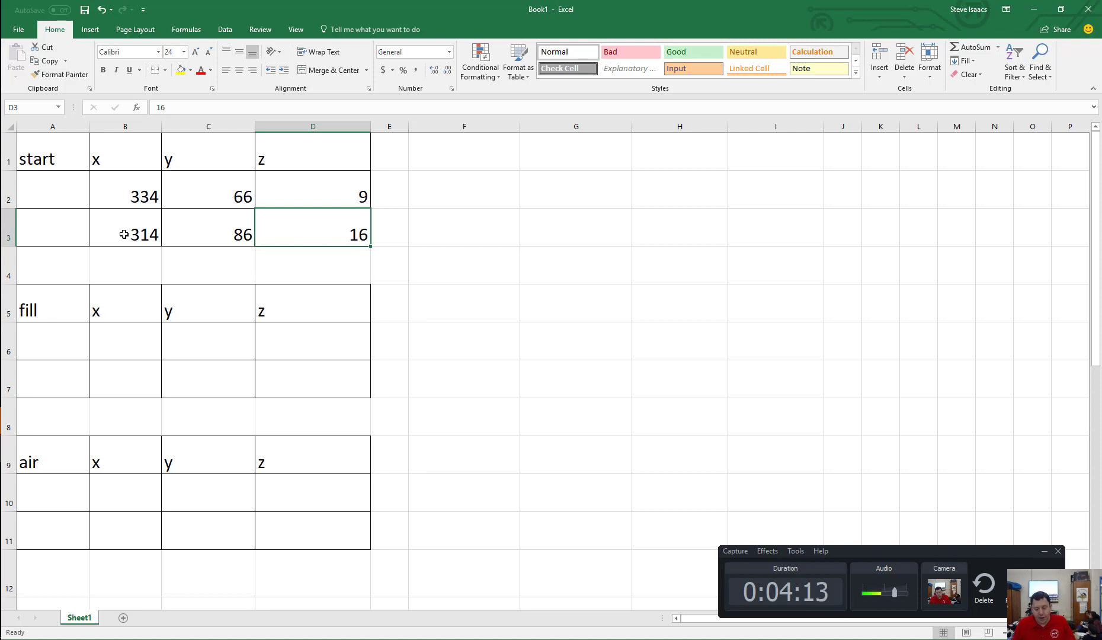
text(29)
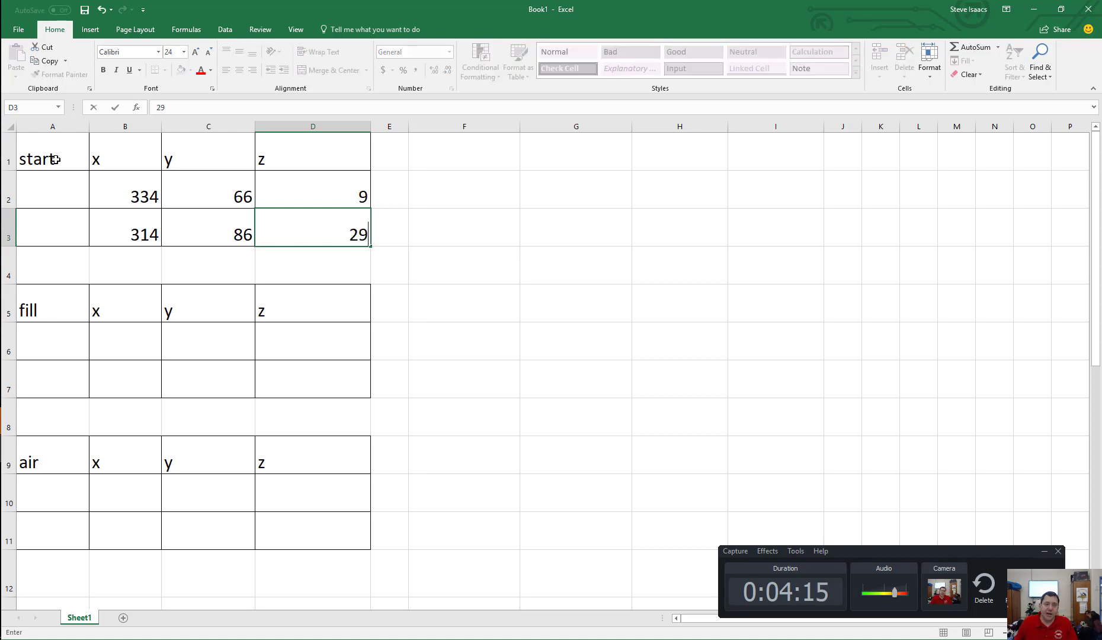
Step: Clear the heading in A1 and label the first table's coordinate rows "start" in A2 and "fill" in A3
click(54, 159)
key(Delete)
click(32, 194)
text(start)
key(Tab)
key(Return)
text(fill)
key(Return)
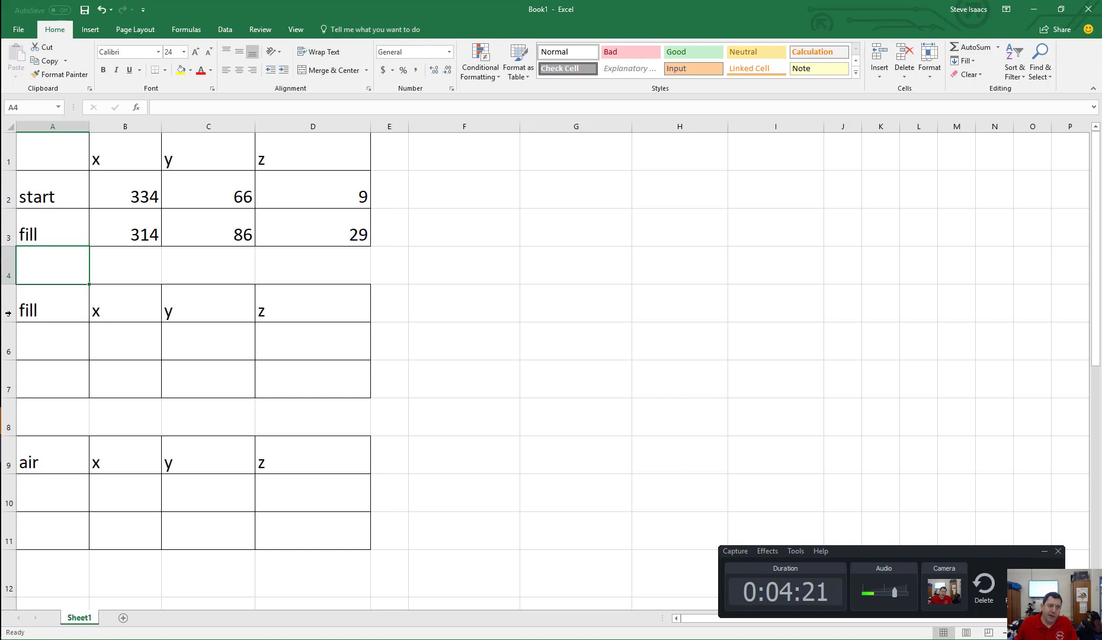
Step: Rename the second table's heading in A5 to "air" and label its rows "start" in A6 and "end" in A7
click(43, 311)
text(air)
key(Return)
text(start)
key(Return)
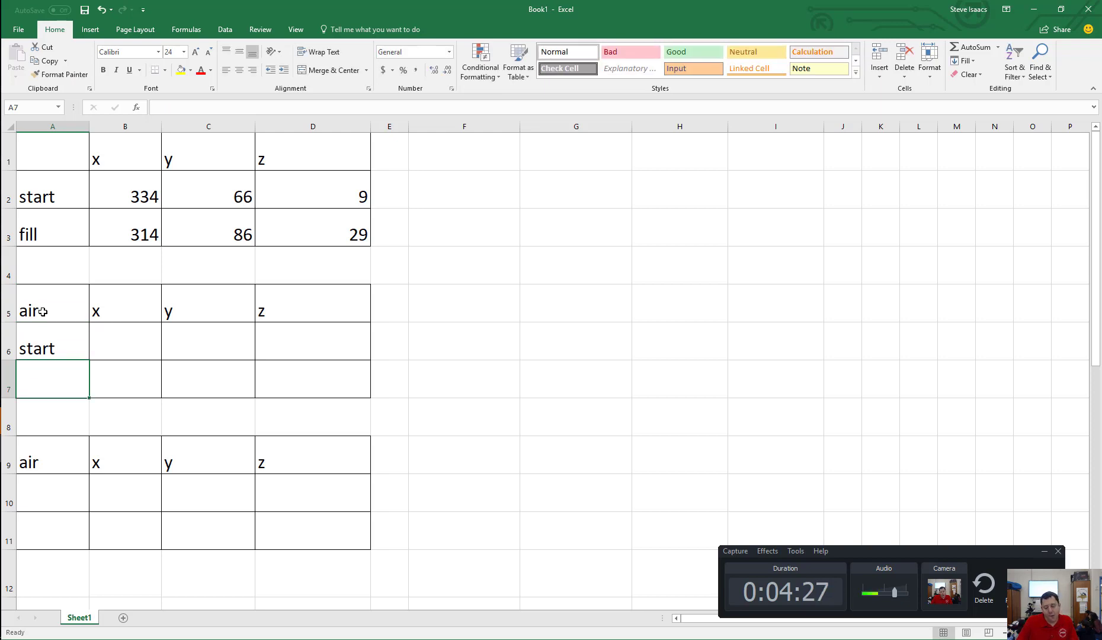
text(end)
key(Return)
key(Return)
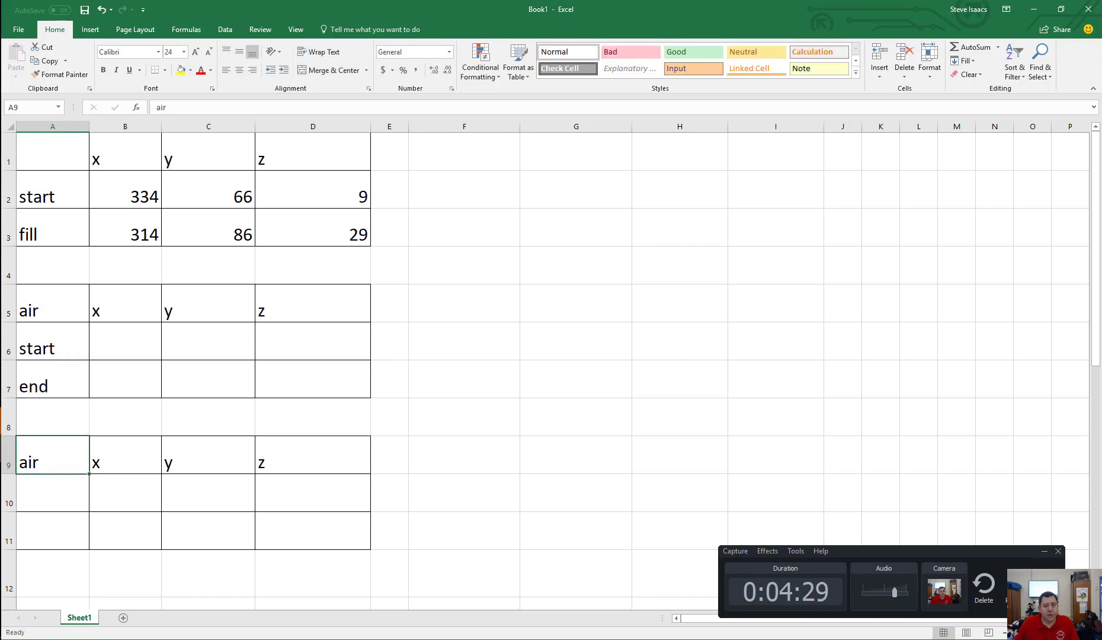
Step: Clear the air, x, y and z headings from the third table in rows 9 to 11
drag(9, 462, 20, 529)
key(Delete)
click(117, 345)
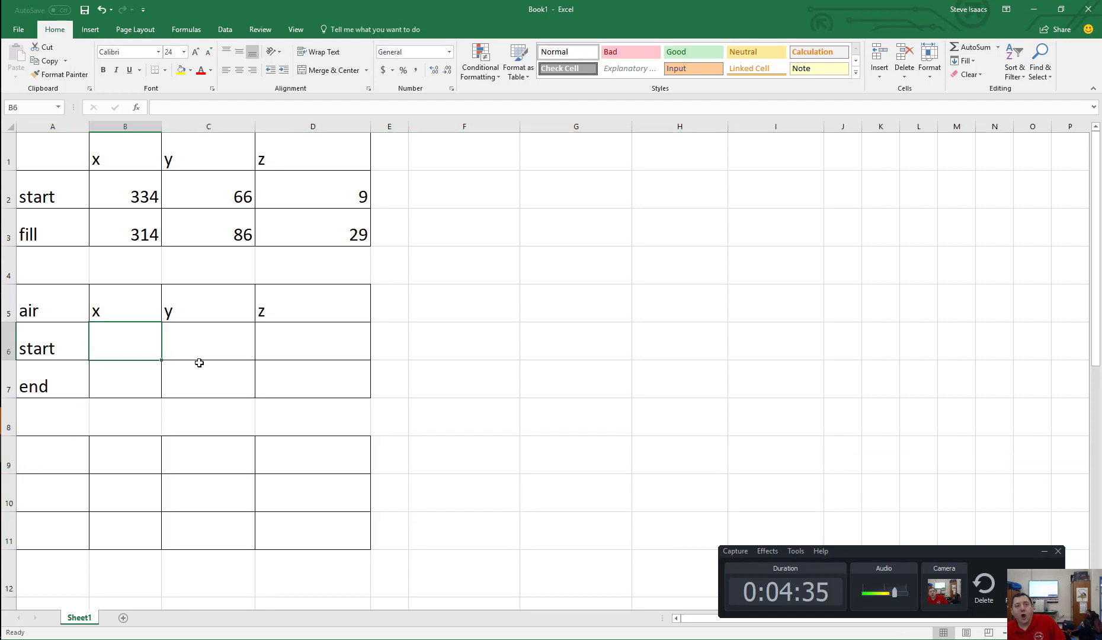
Step: Switch to Minecraft: Education Edition and resume the game in the world
key(alt+Tab)
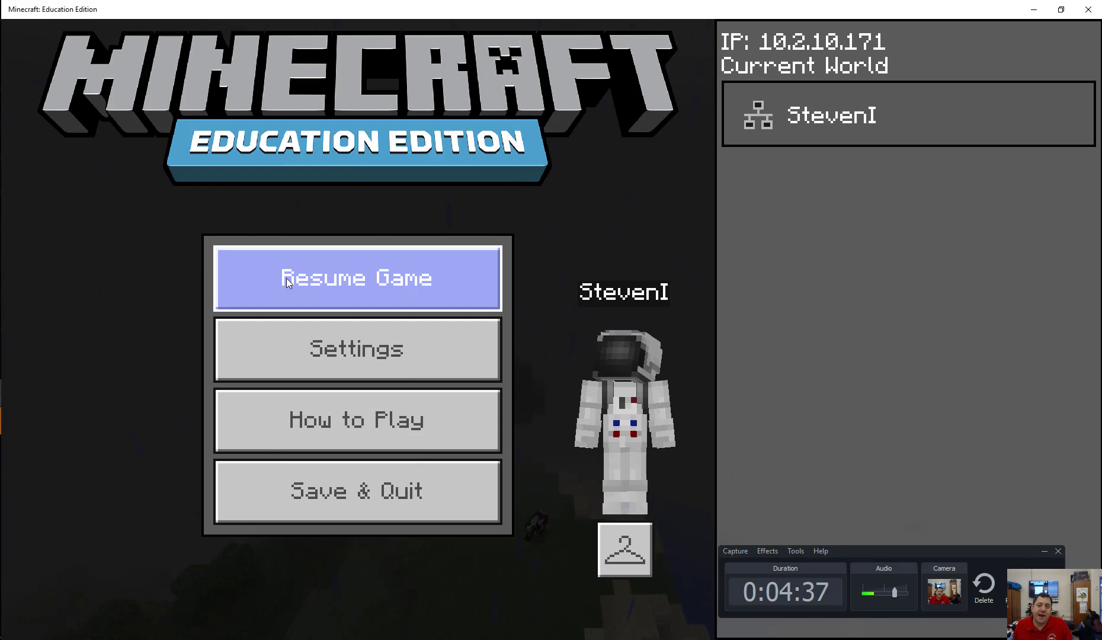
key(Escape)
key(space)
key(space)
key(w)
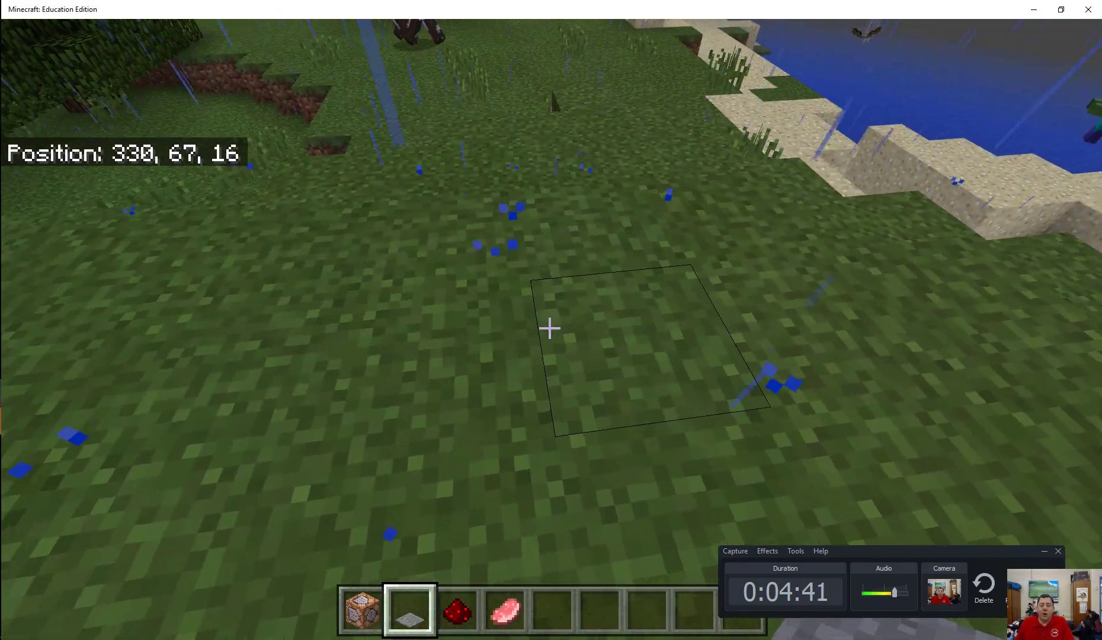
key(slash)
key(BackSpace)
key(Escape)
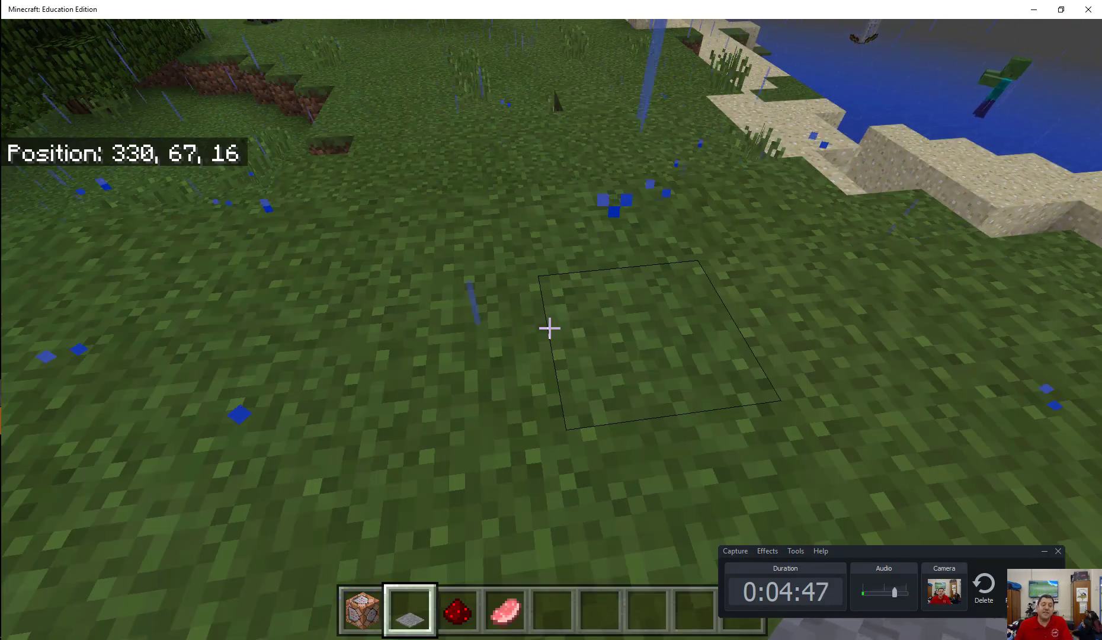
Step: Begin a /fill command in Minecraft's chat with the start corner 334 66 9, consulting the coordinates in the Excel sheet
key(t)
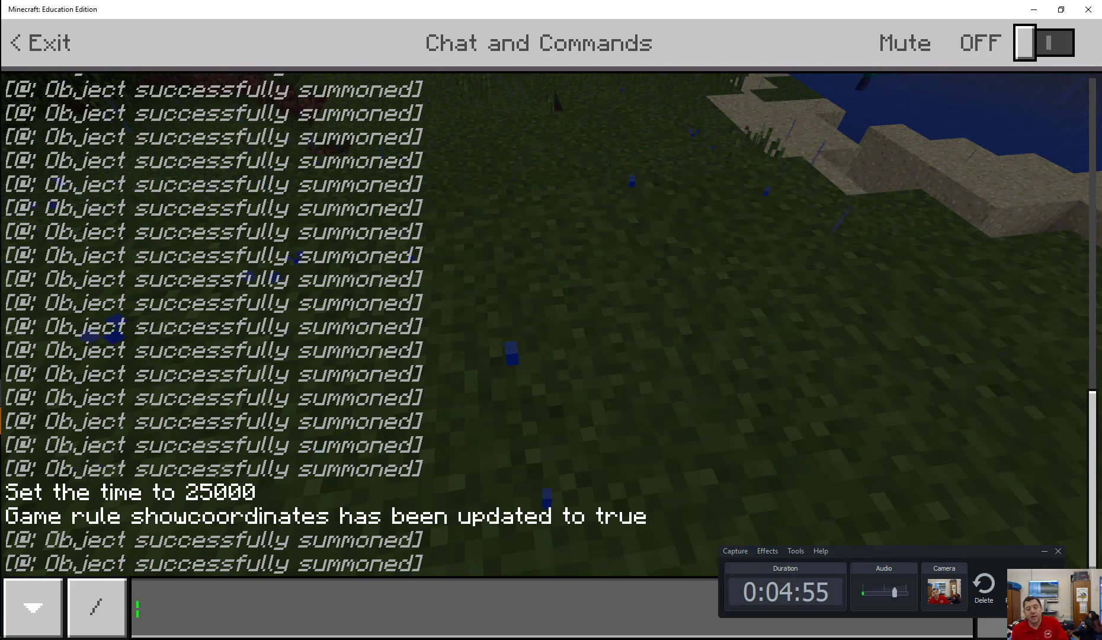
text(/fill)
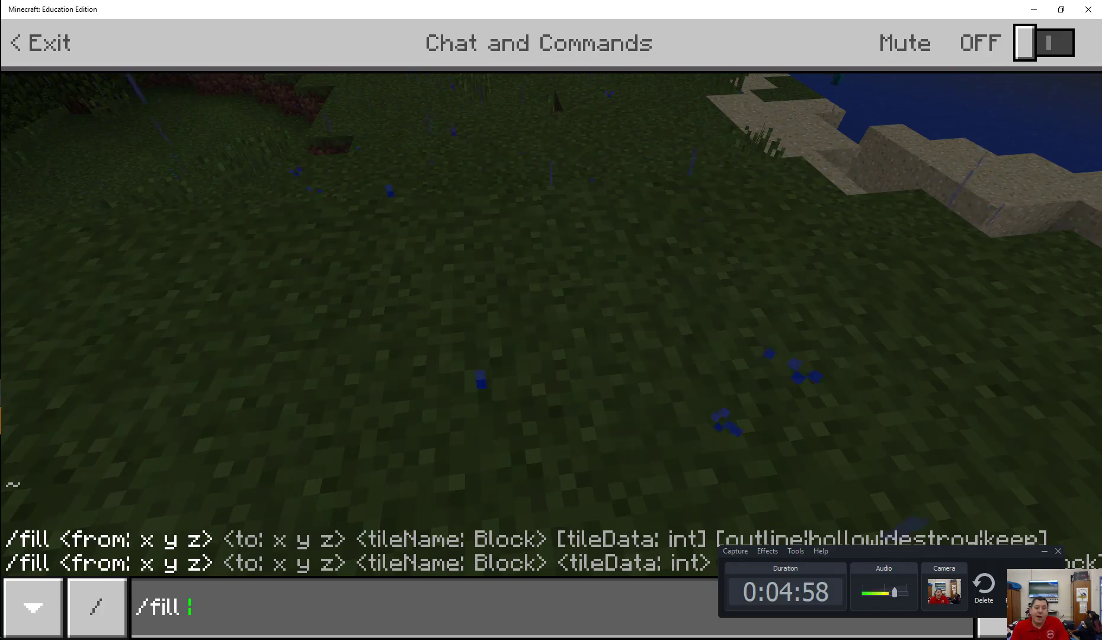
key(alt+Tab)
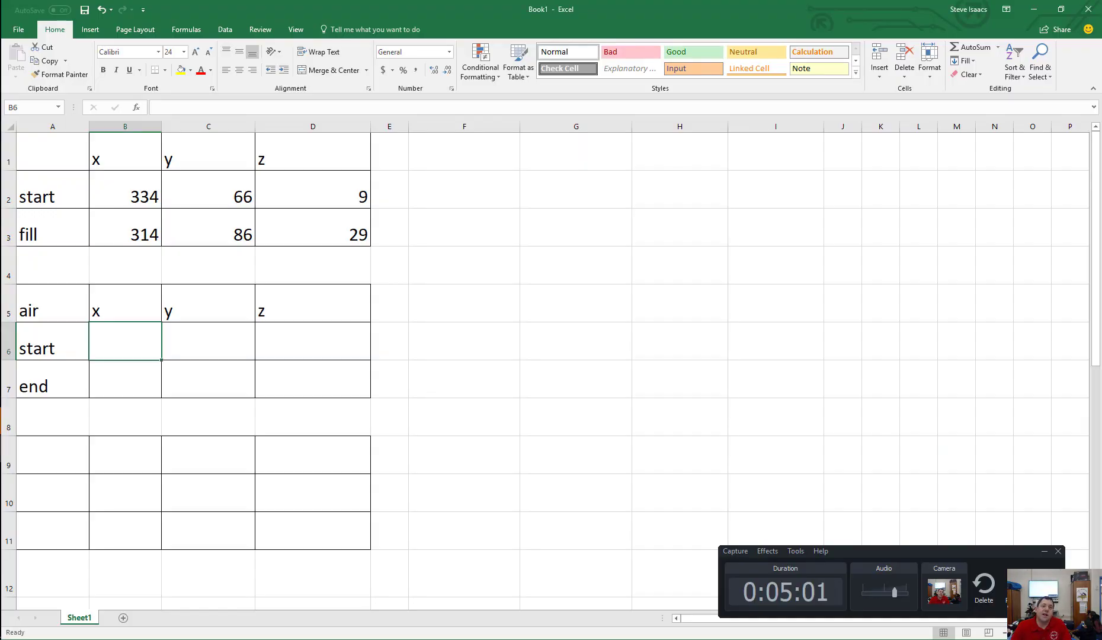
key(alt+Tab)
text(334)
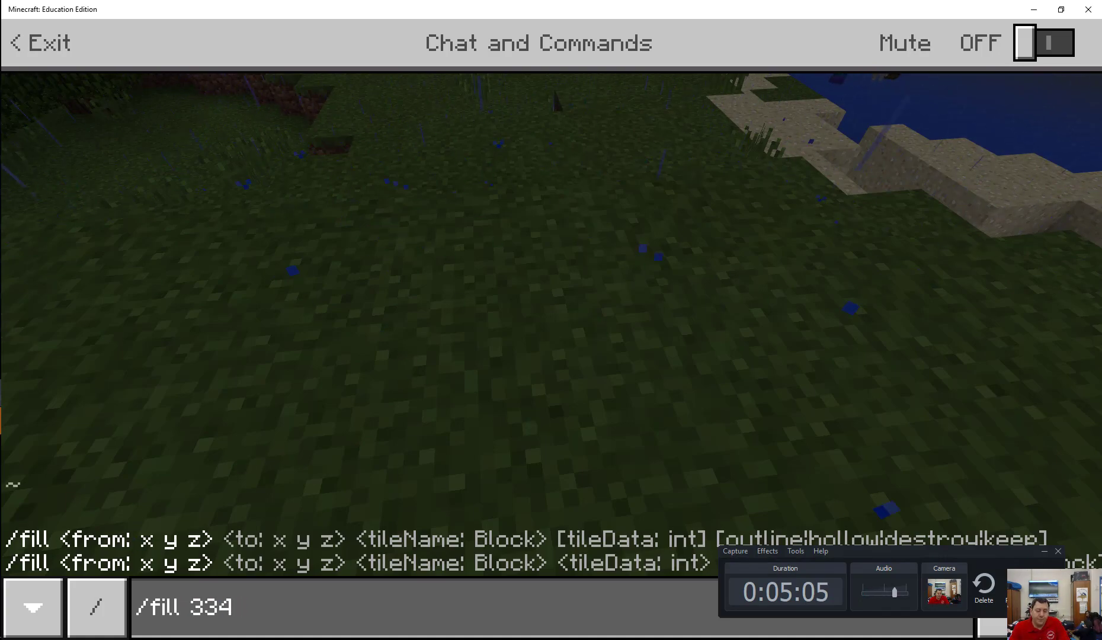
key(alt+Tab)
key(alt+Tab)
text(66 9)
key(alt+Tab)
key(alt+Tab)
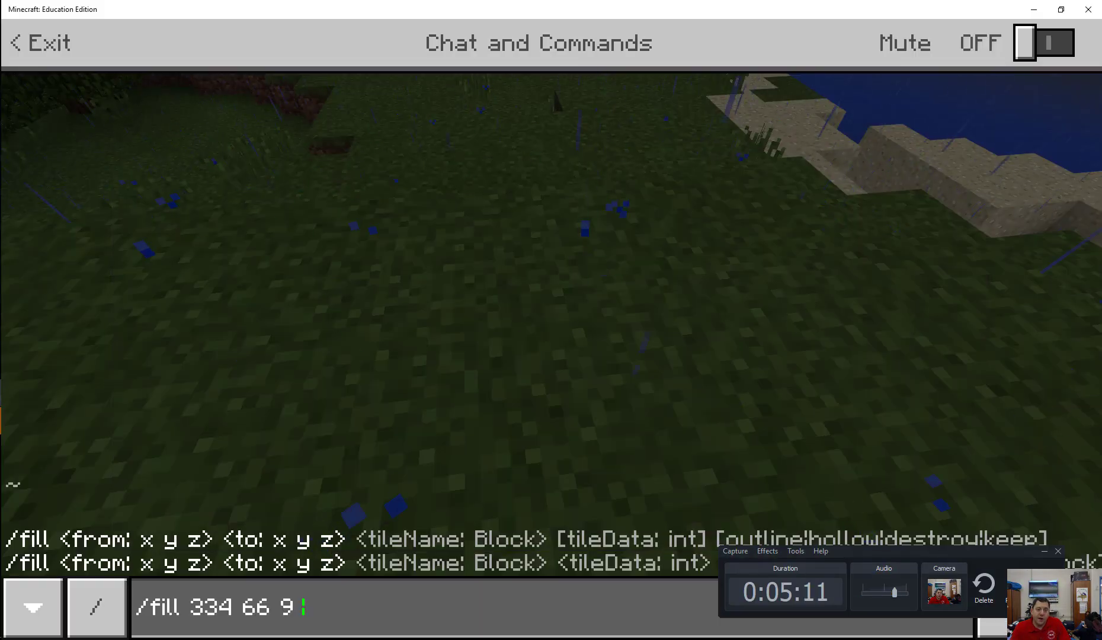
Step: Complete the fill command with the end corner 314 86 29 and the block black_glazed_terracotta, and run it
text(314 )
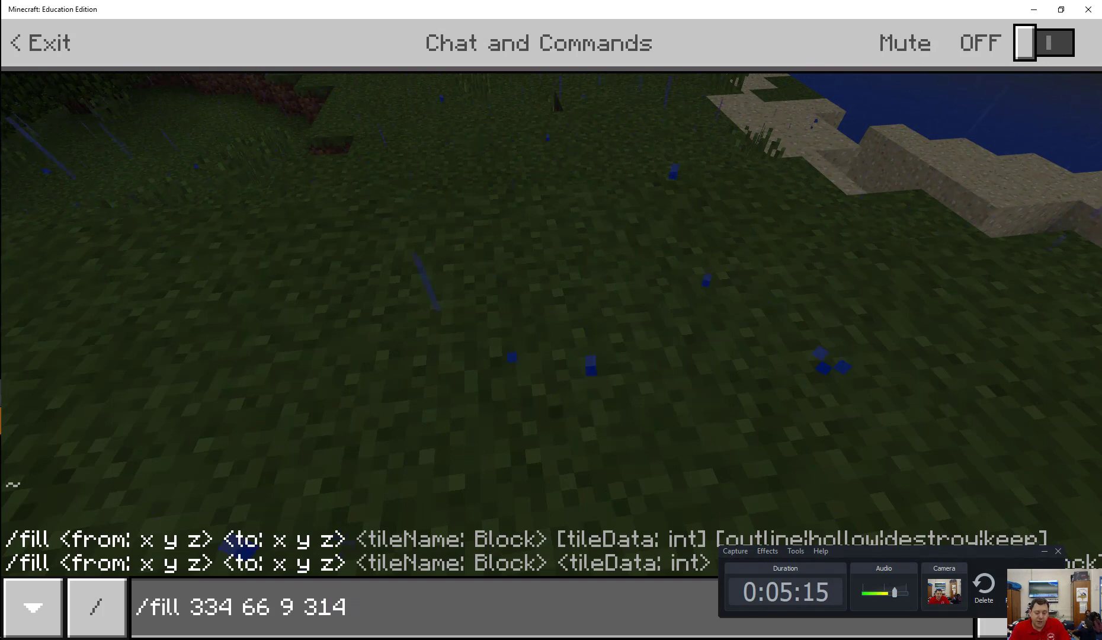
text(86)
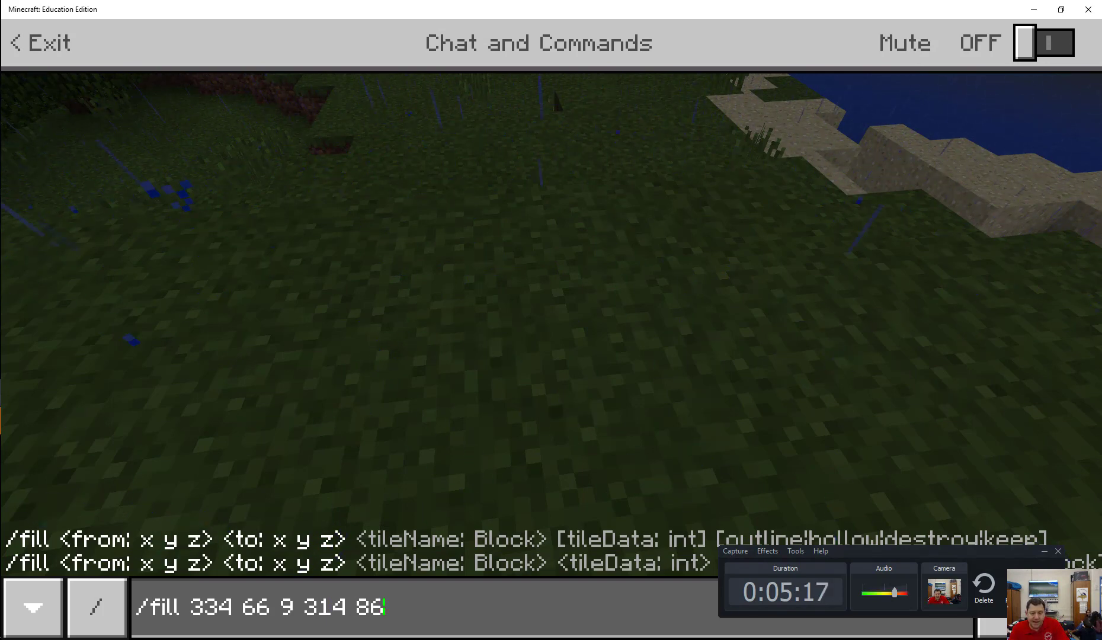
text( 29)
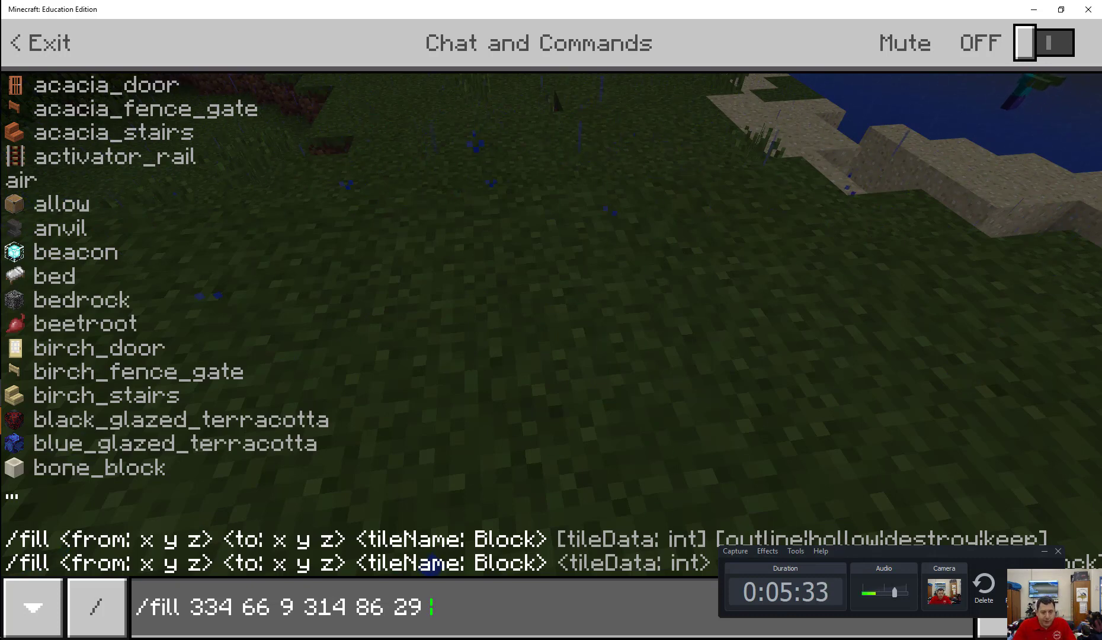
text(black)
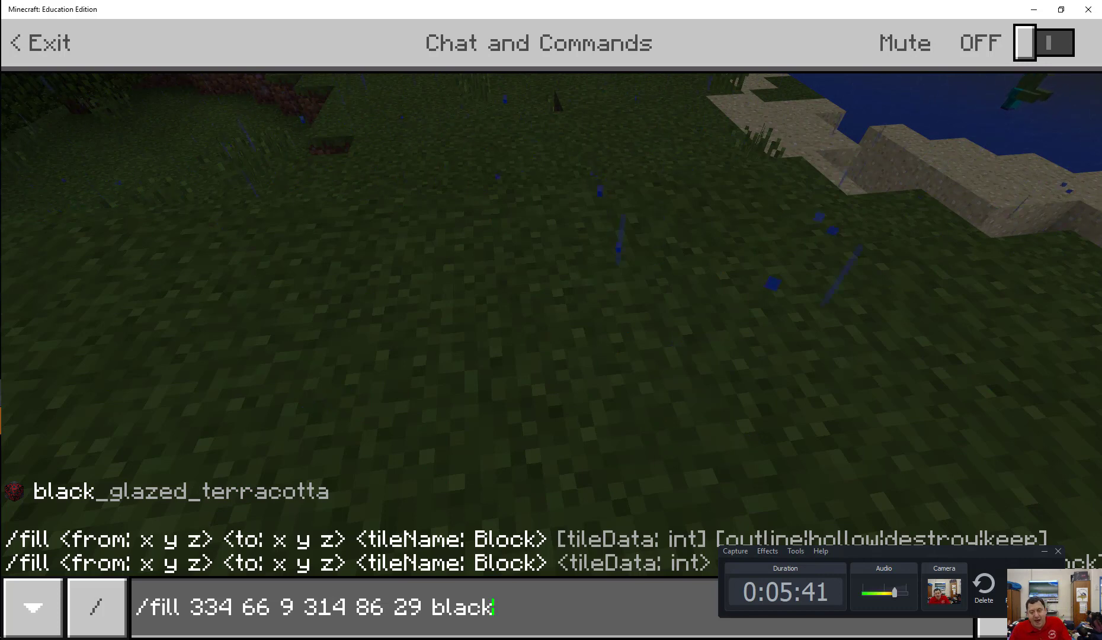
key(Tab)
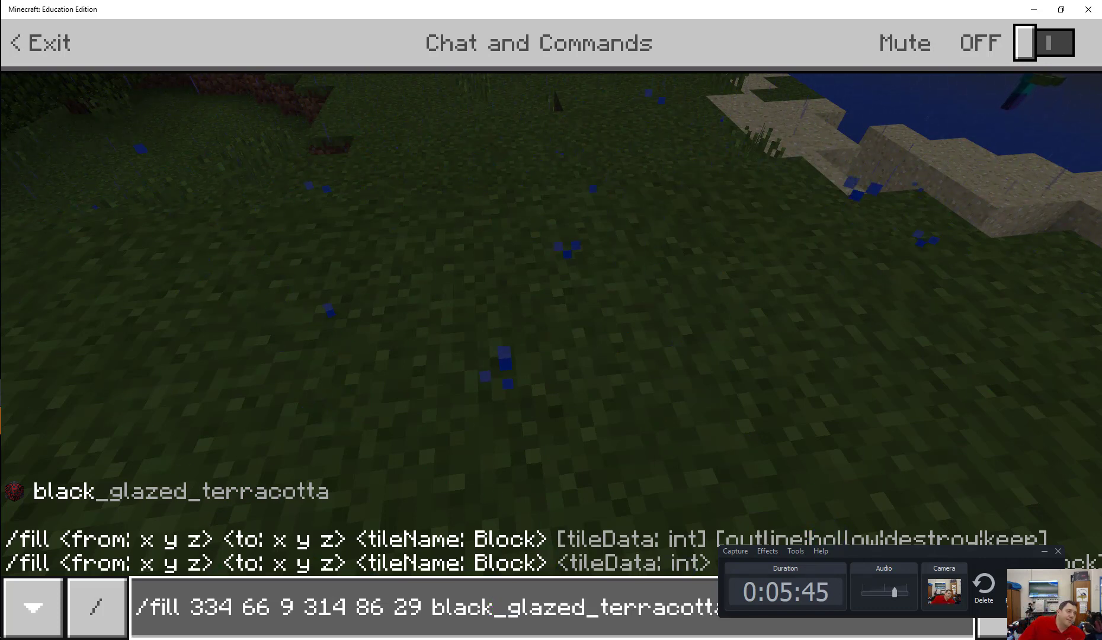
key(Return)
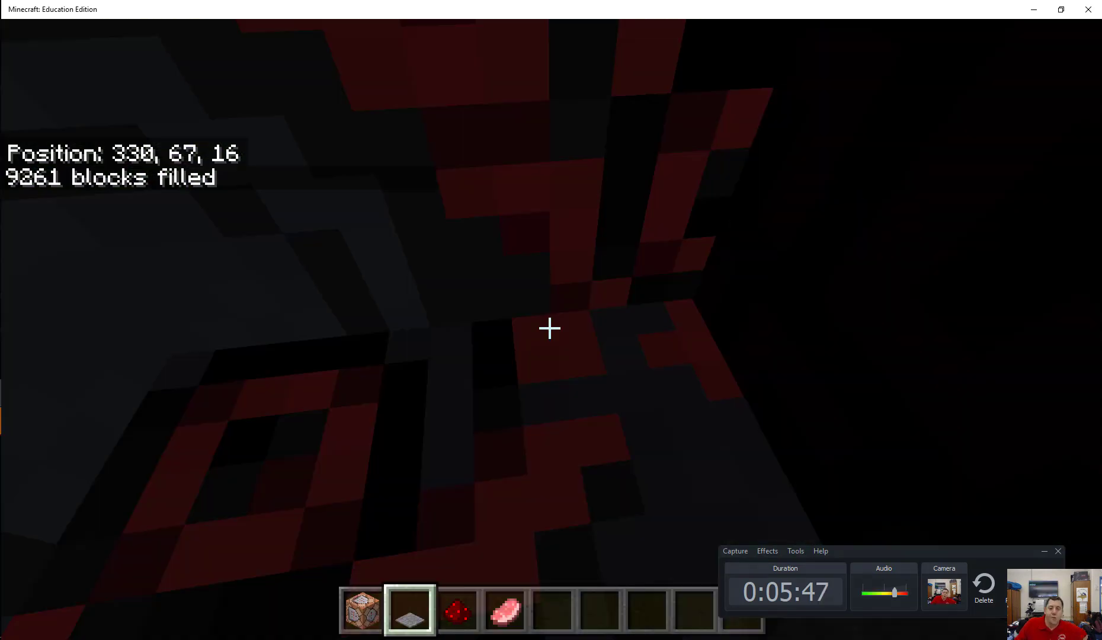
Step: Teleport the player outside the filled cube with /tp 335 67 9, consulting the start coordinates in Excel
mouse_move(550, 328)
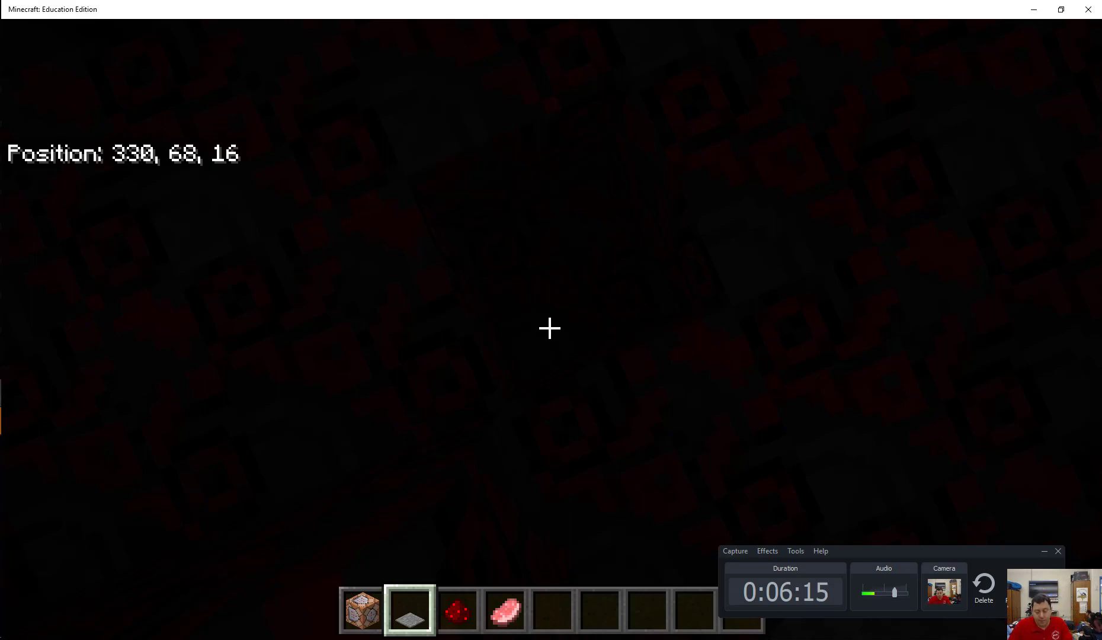
key(slash)
text(tp)
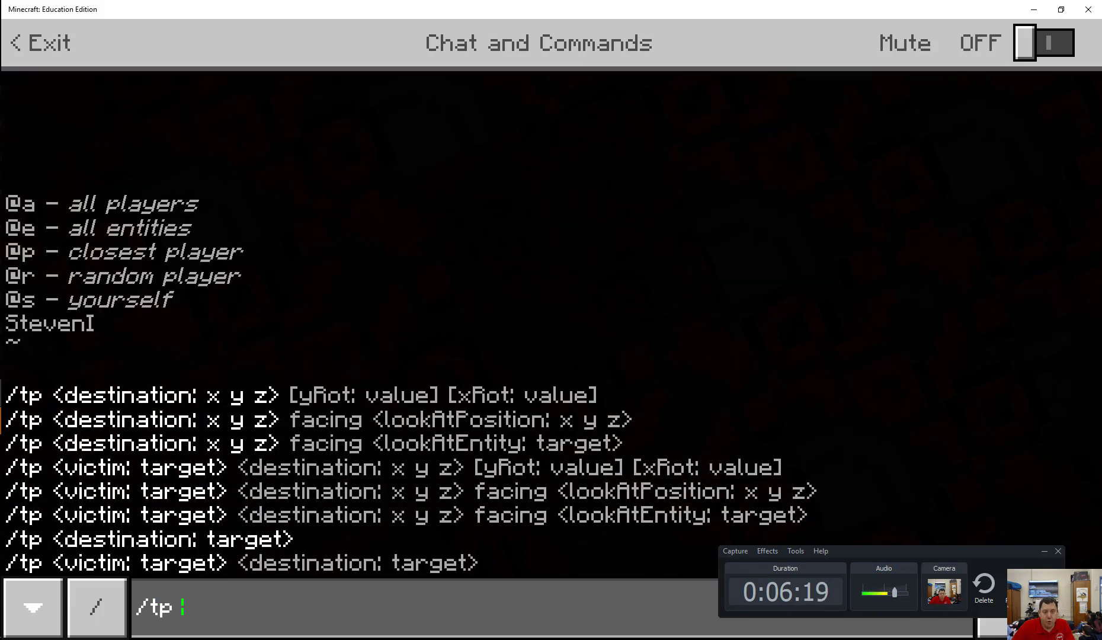
key(alt+Tab)
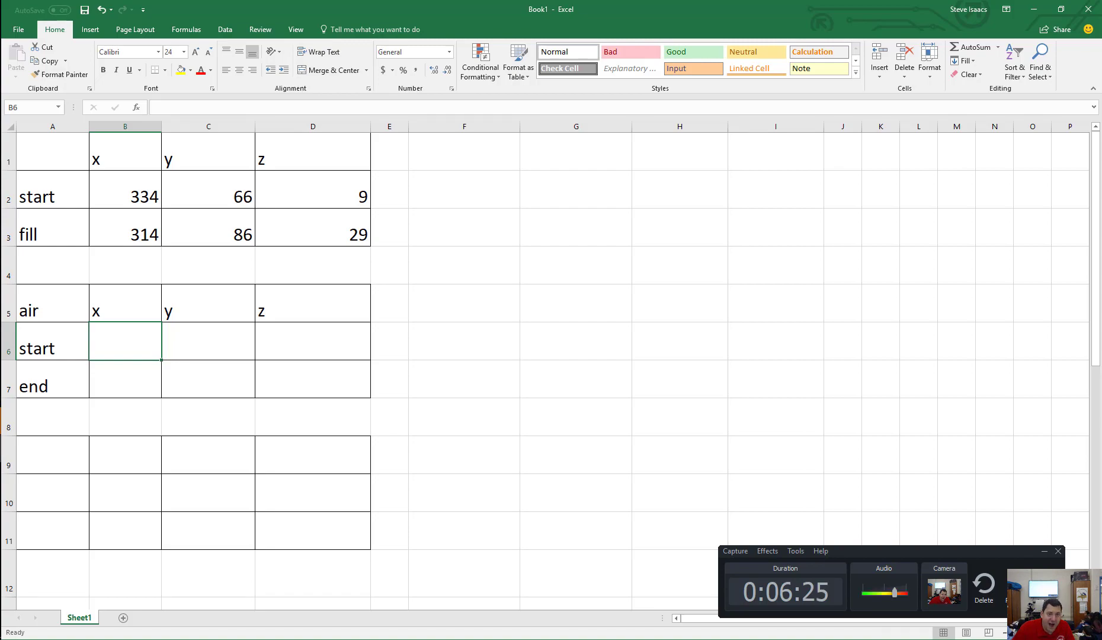
key(alt+Tab)
text(335)
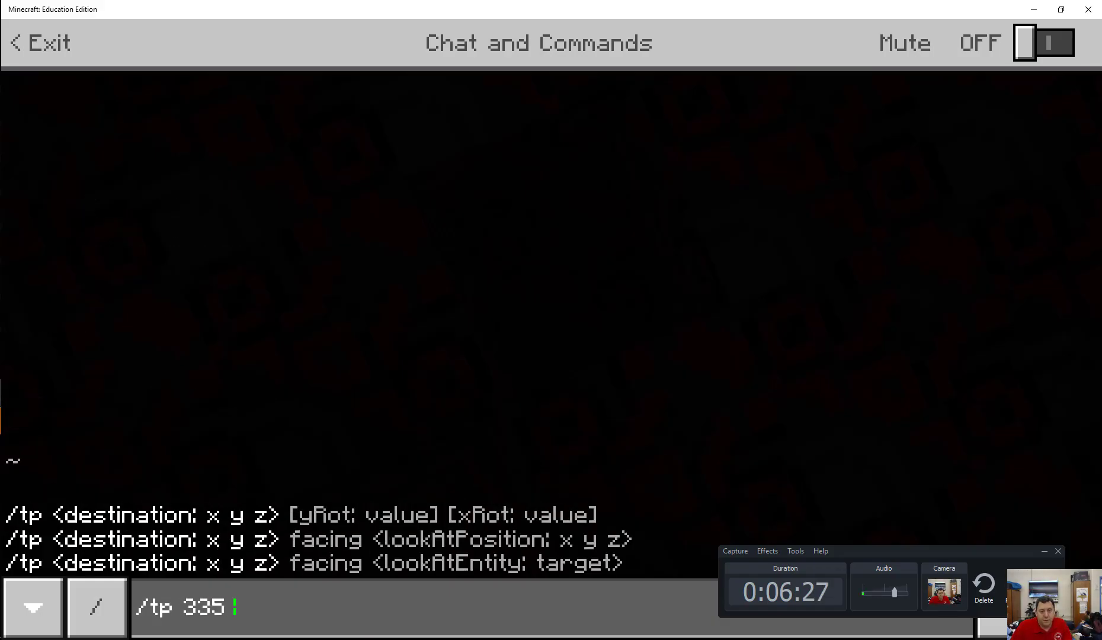
key(alt+Tab)
key(alt+Tab)
text(67)
key(alt+Tab)
key(alt+Tab)
text(9)
key(Return)
Step: Walk around the glazed terracotta cube and inspect its walls and base from outside
key(w)
key(w)
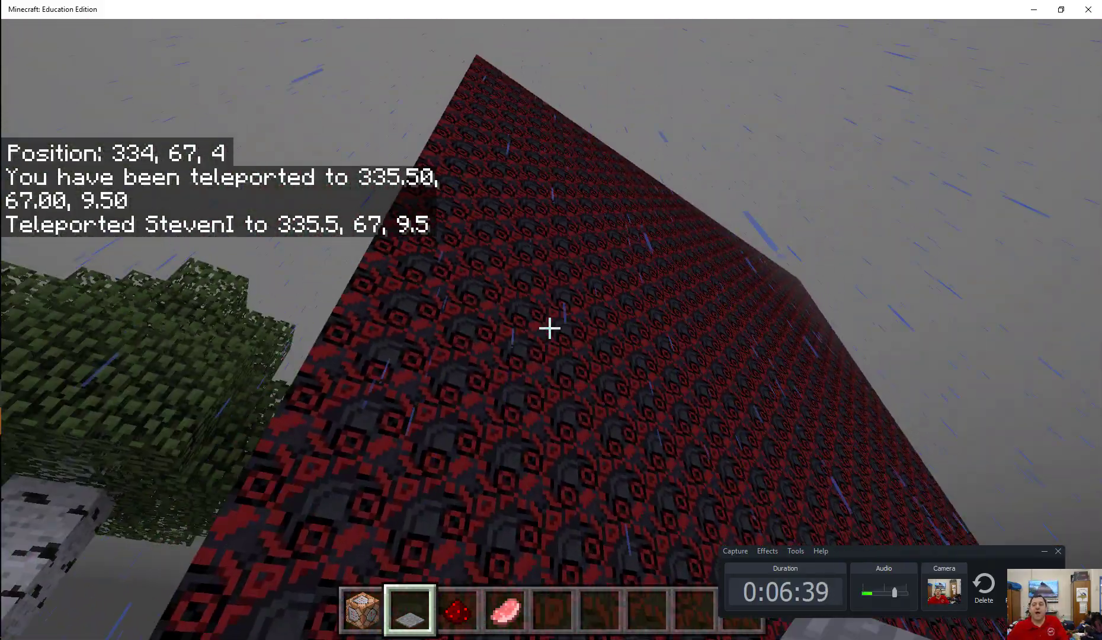
key(w)
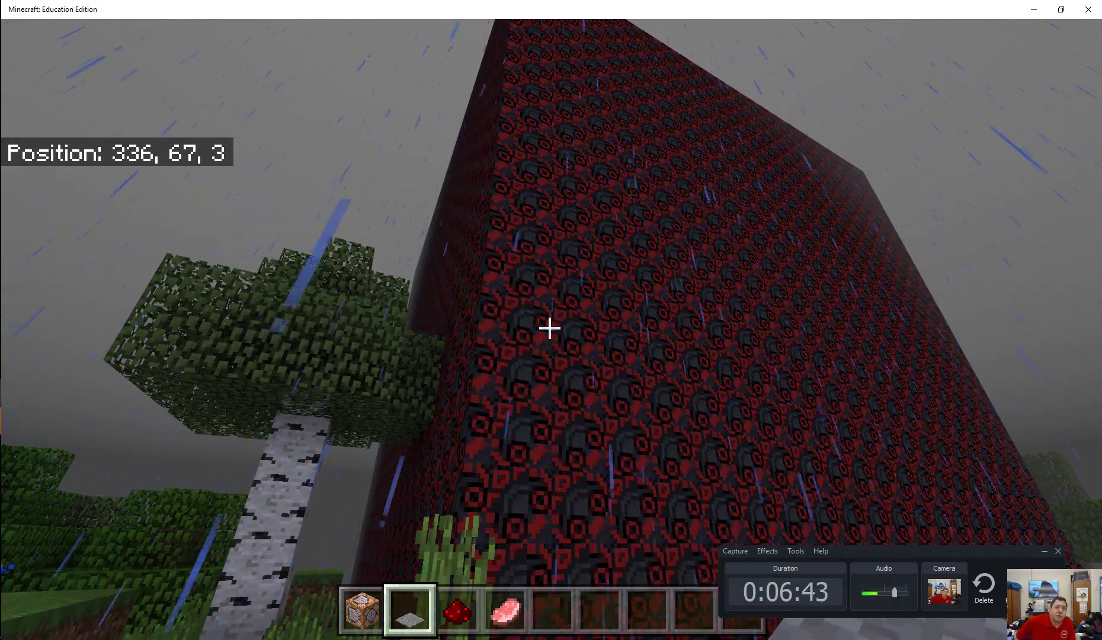
key(w)
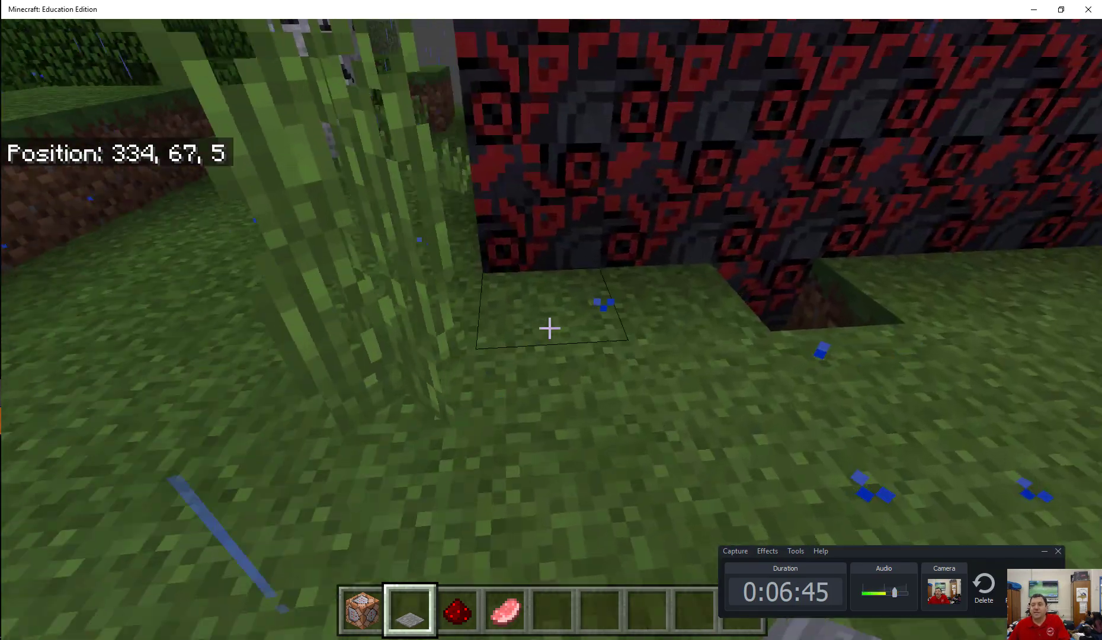
key(w)
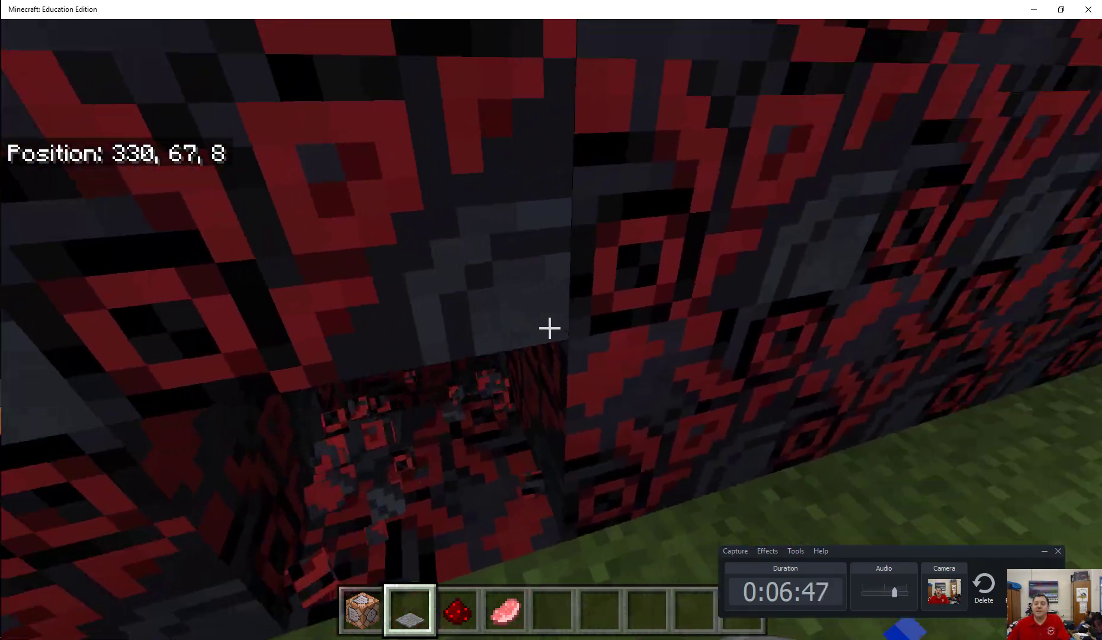
key(w)
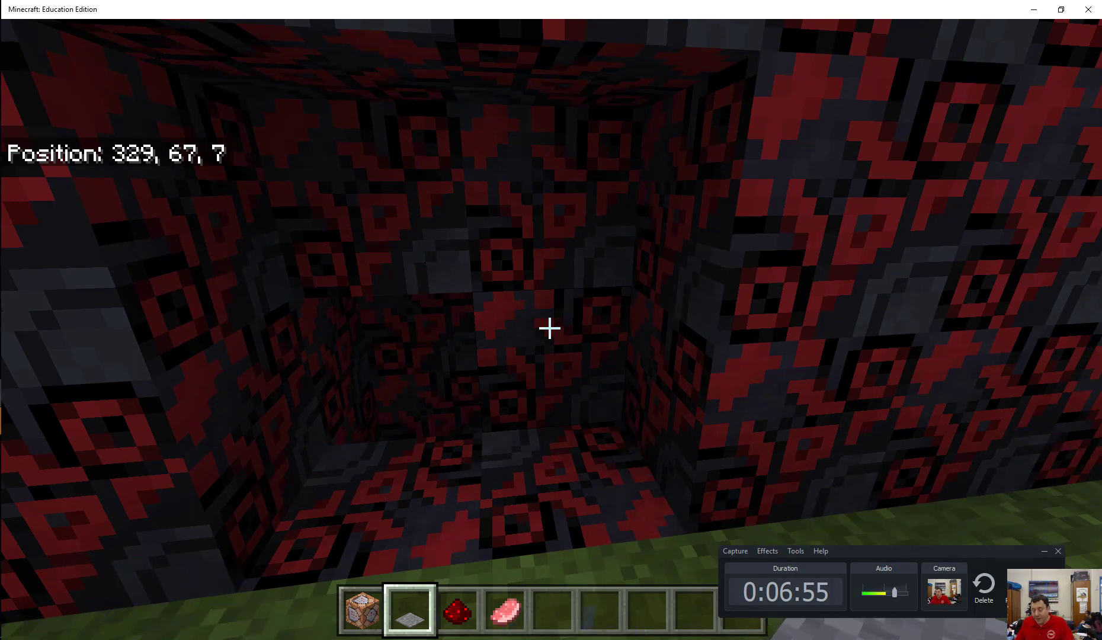
Step: Switch to the Excel sheet and compare the start and fill x coordinates in B2 and B3
key(alt+Tab)
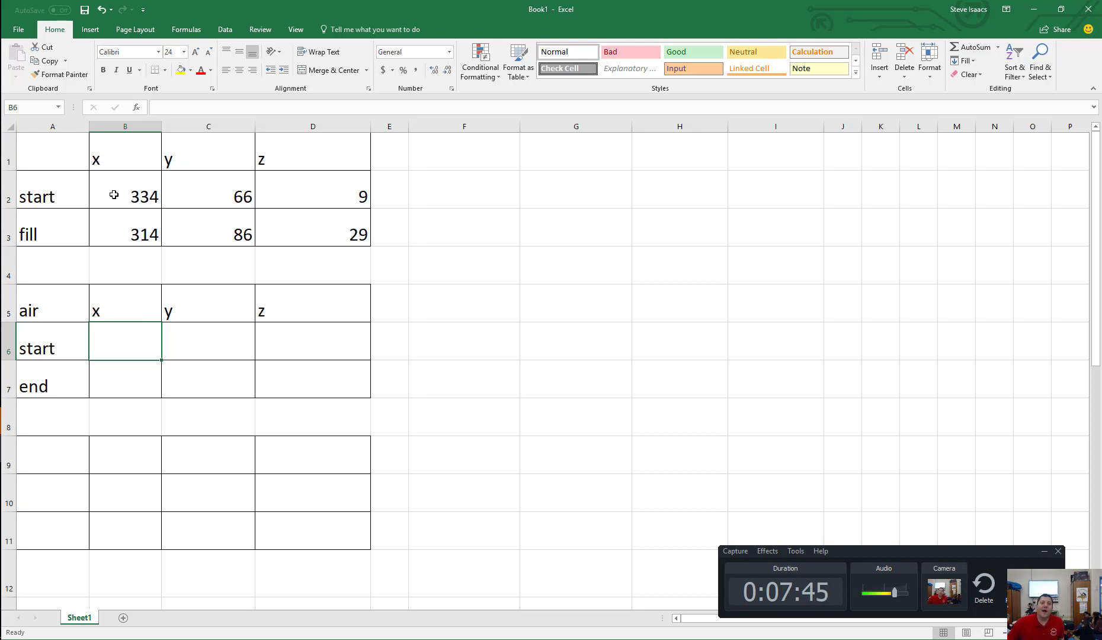
click(109, 232)
click(148, 200)
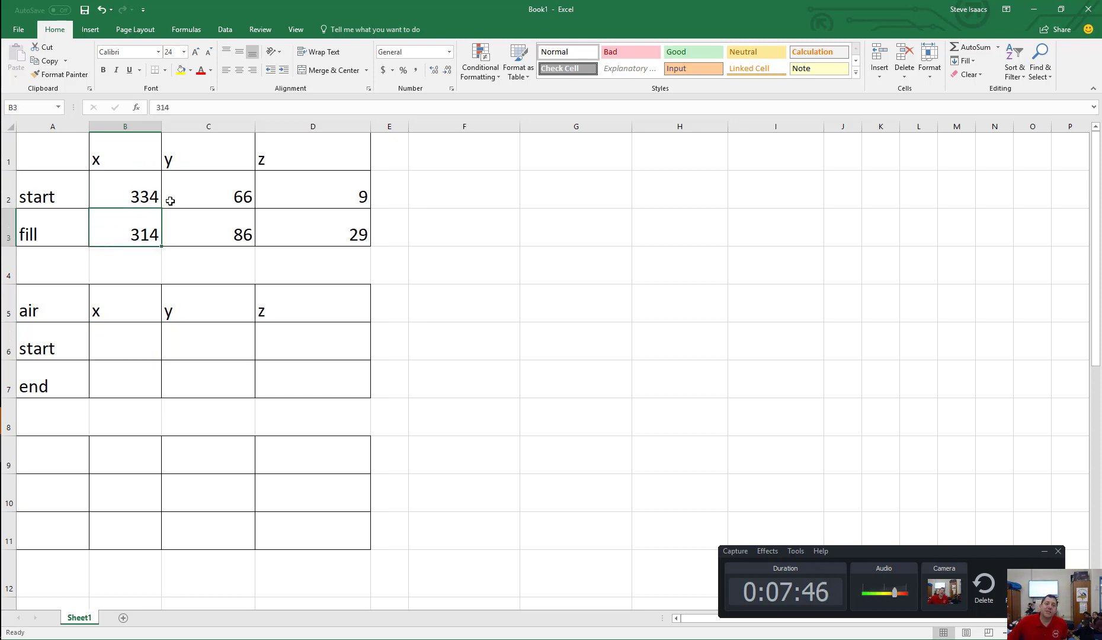
click(125, 233)
click(139, 196)
click(134, 237)
Step: Enter 333 as the air table's start x coordinate in B6
click(111, 335)
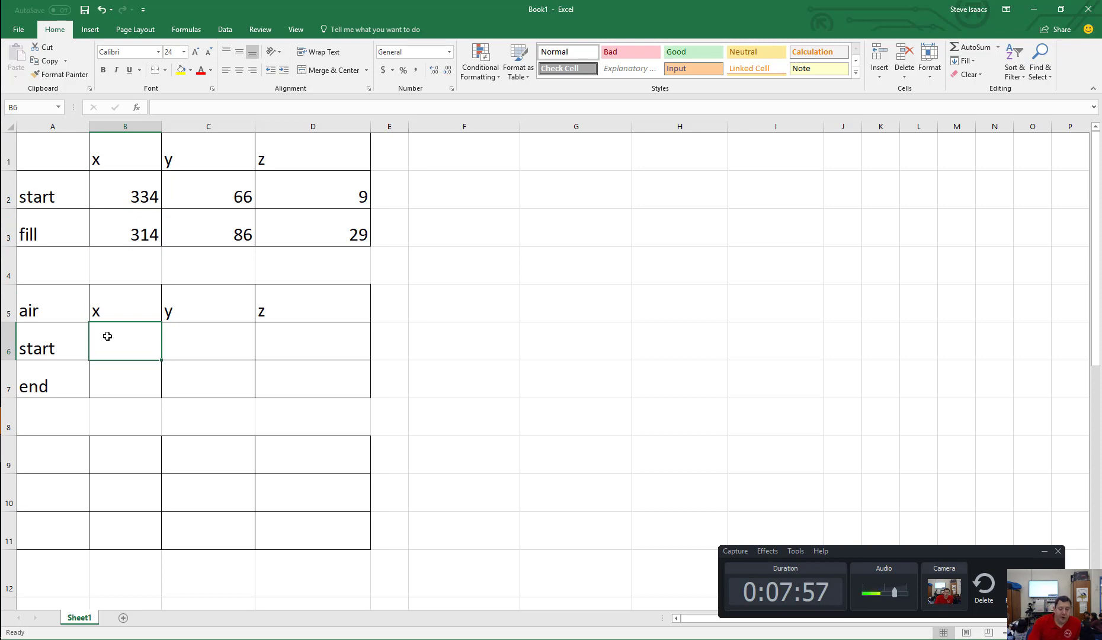
text(33)
key(Return)
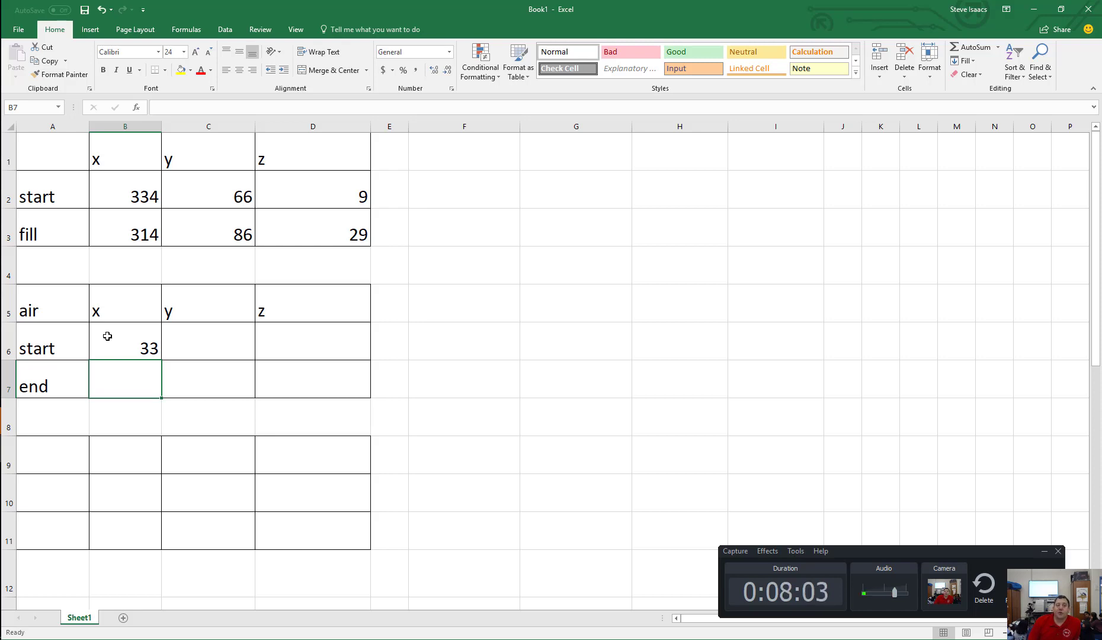
click(107, 336)
key(F2)
key(Return)
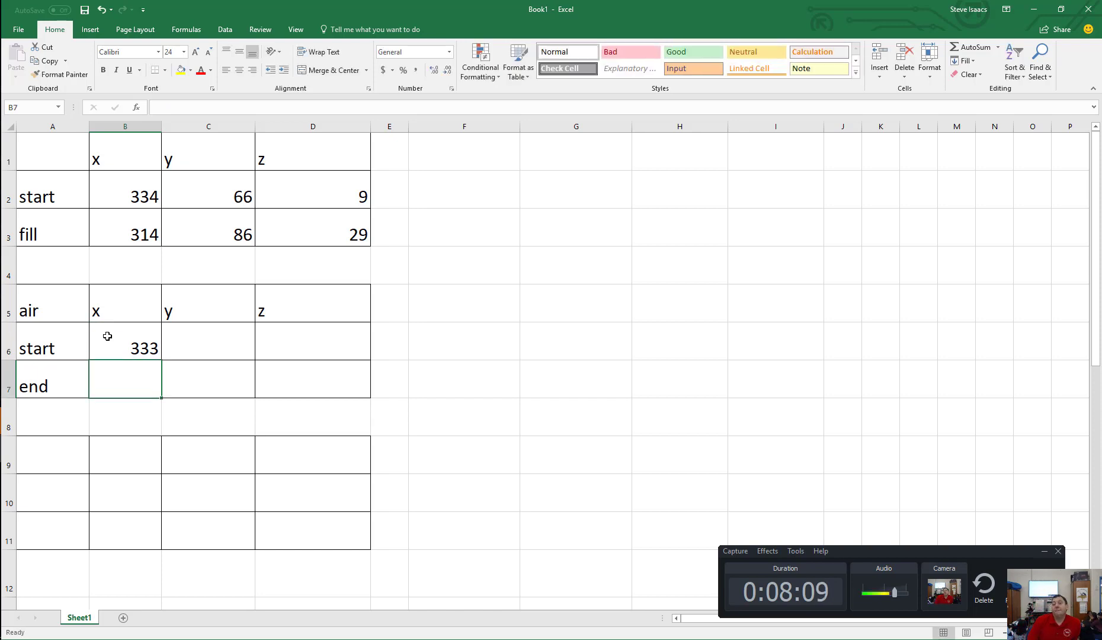
text(313)
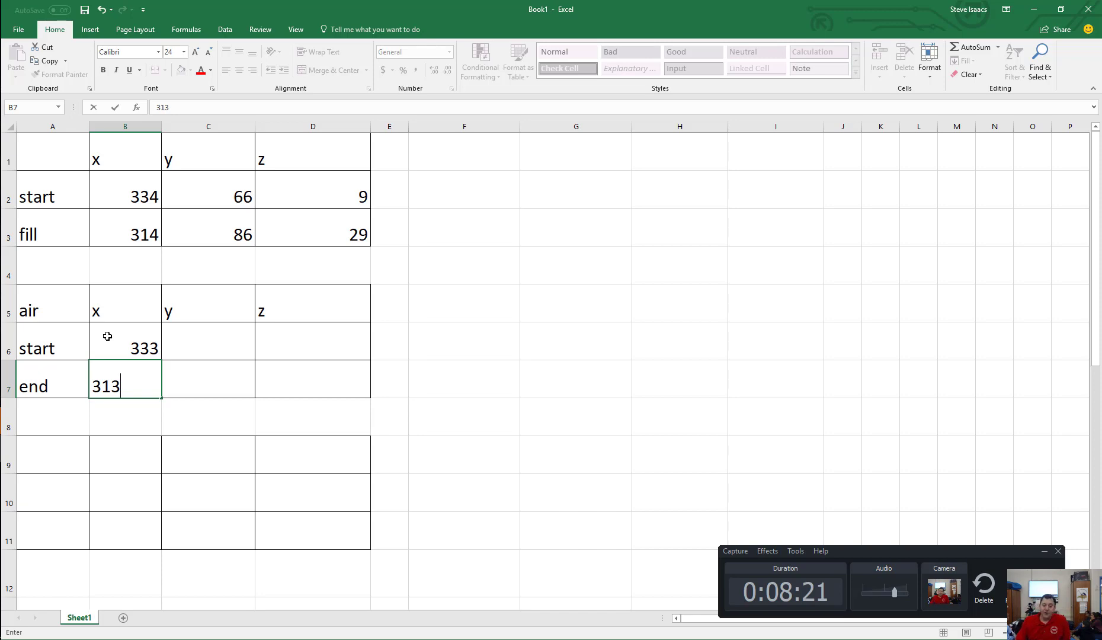
key(F12)
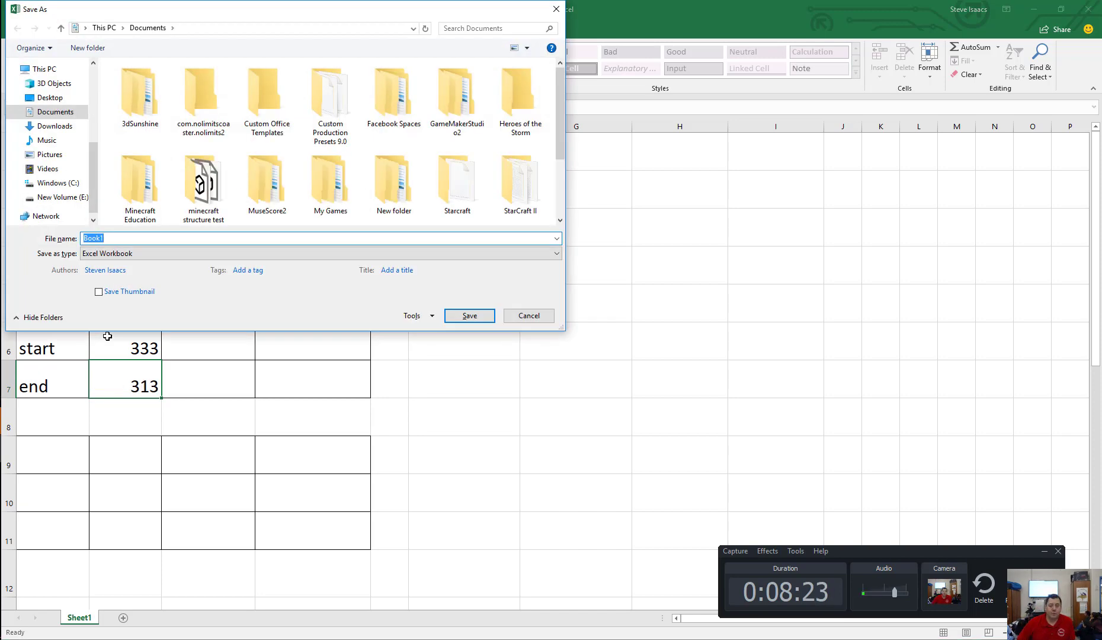
key(Escape)
Step: Enter 315 as the air table's end x coordinate in B7
text(315)
key(Tab)
key(Up)
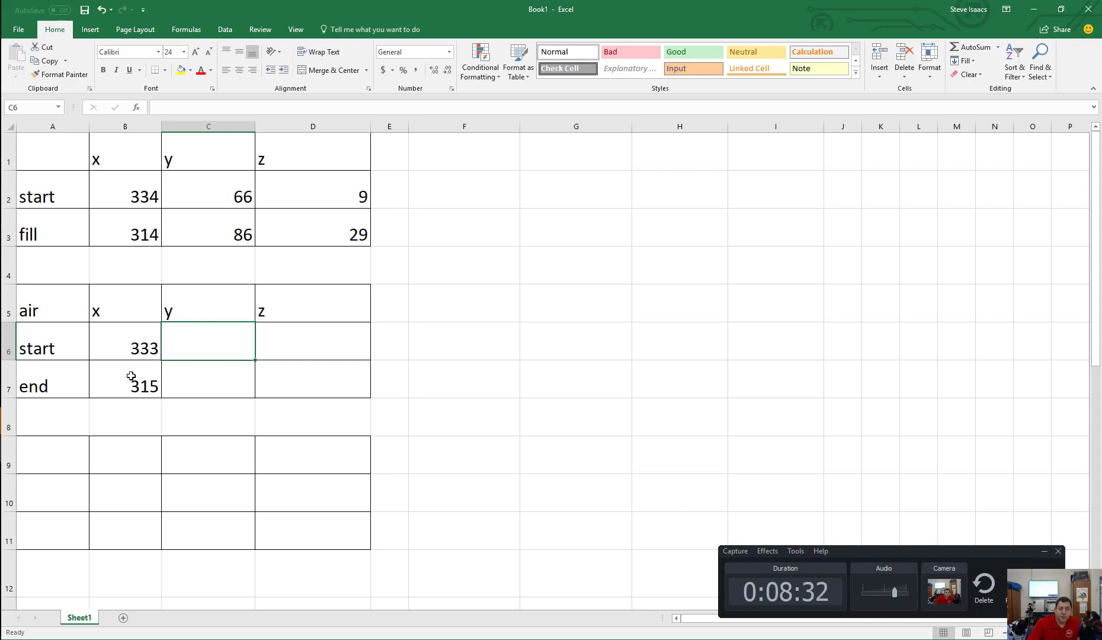
Step: Enter the air table's y coordinates as 67 for start in C6 and 85 for end in C7
text(6)
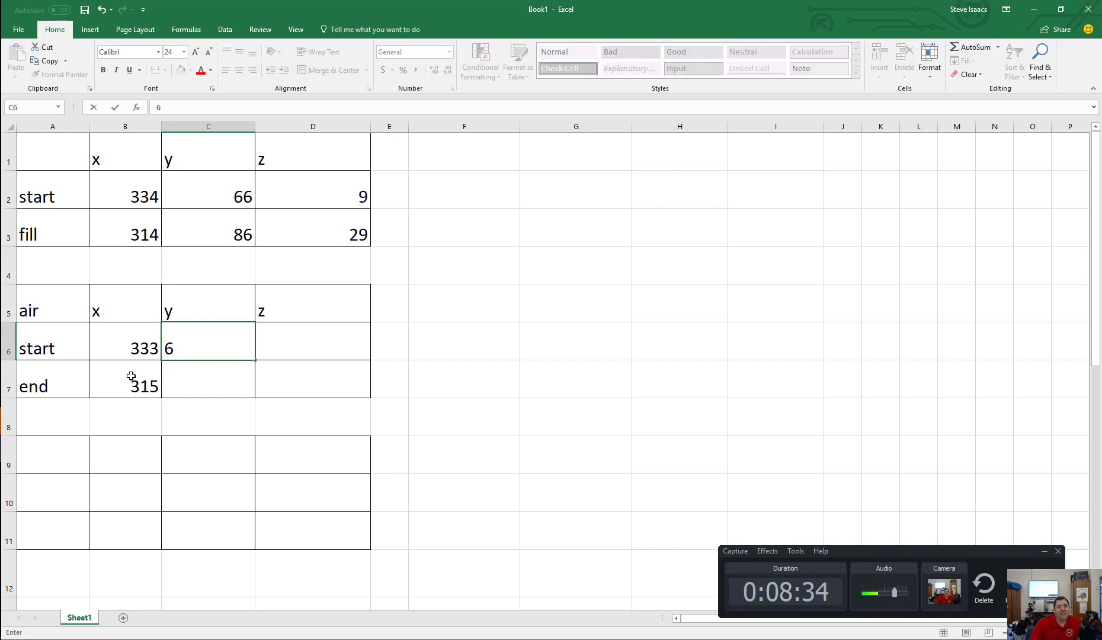
key(BackSpace)
text(67)
key(Return)
text(85)
key(Tab)
key(Up)
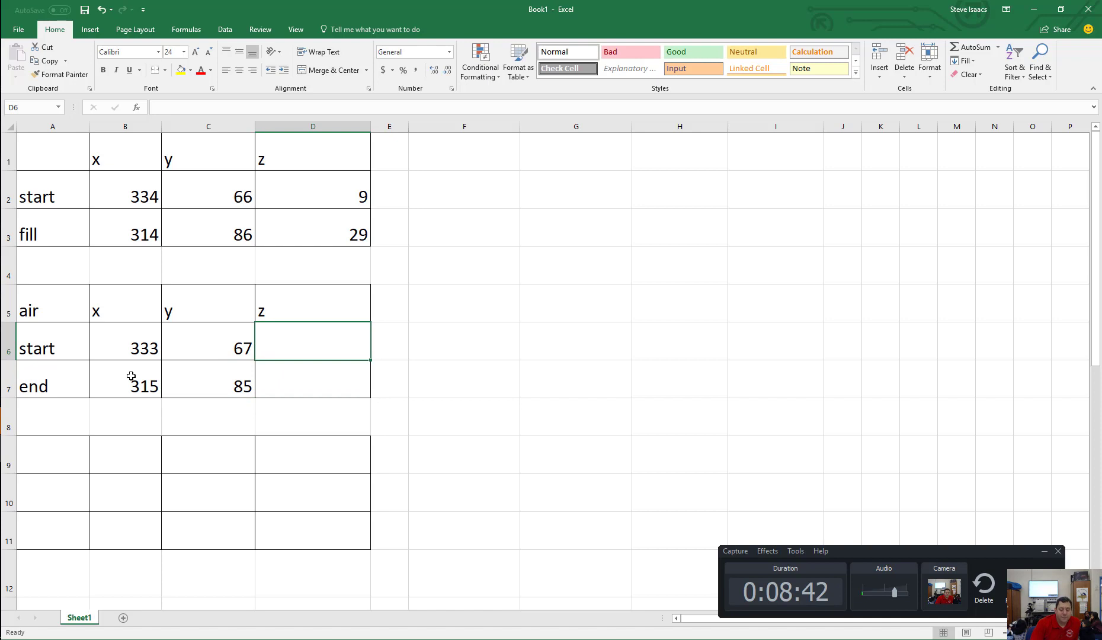
Step: Enter the air table's z coordinates as 10 for start in D6 and 28 for end in D7
text(10)
key(Return)
text(28)
key(Return)
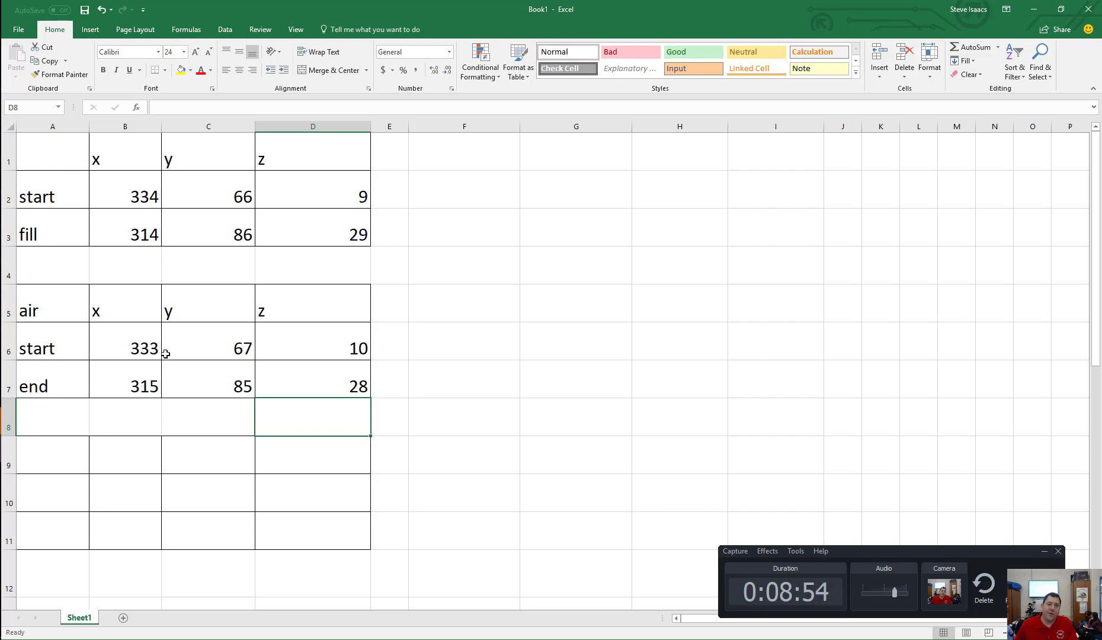
Step: Switch to Minecraft: Education Edition, bring back the earlier terracotta fill command in chat, and delete its block name black_glazed_terracotta
key(alt+Tab)
click(451, 248)
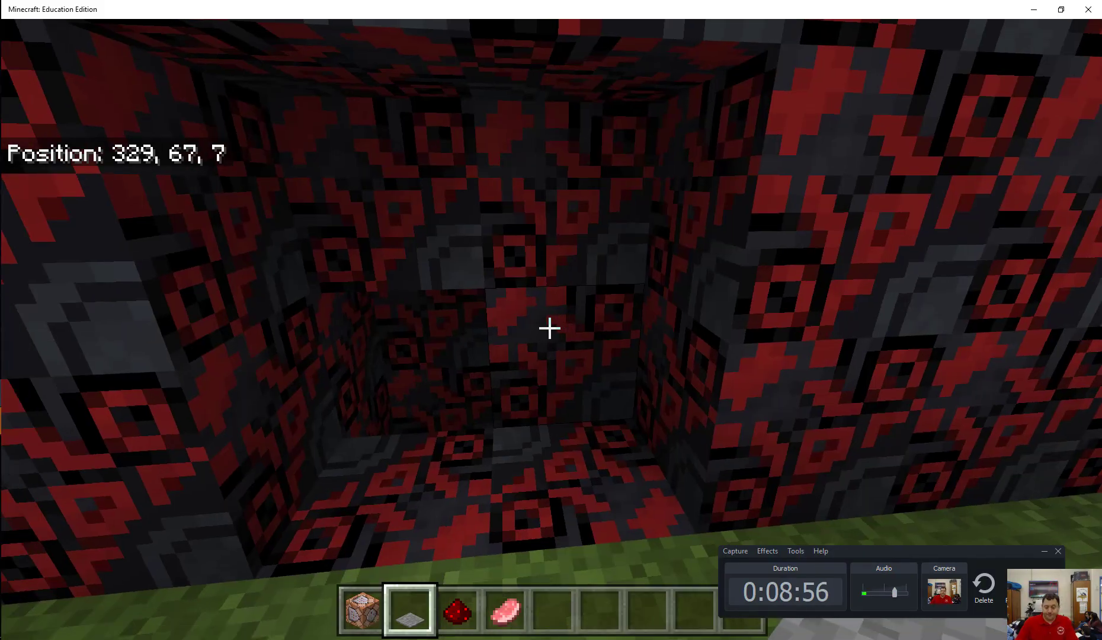
key(slash)
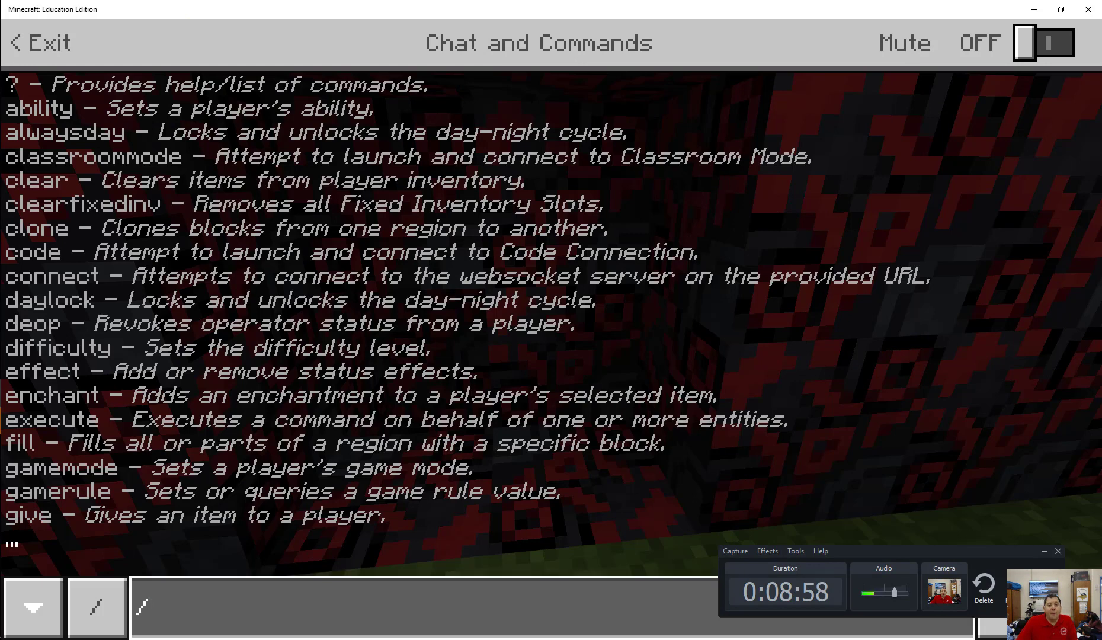
text(tp 335 67 9)
key(ctrl+a)
key(ctrl+v)
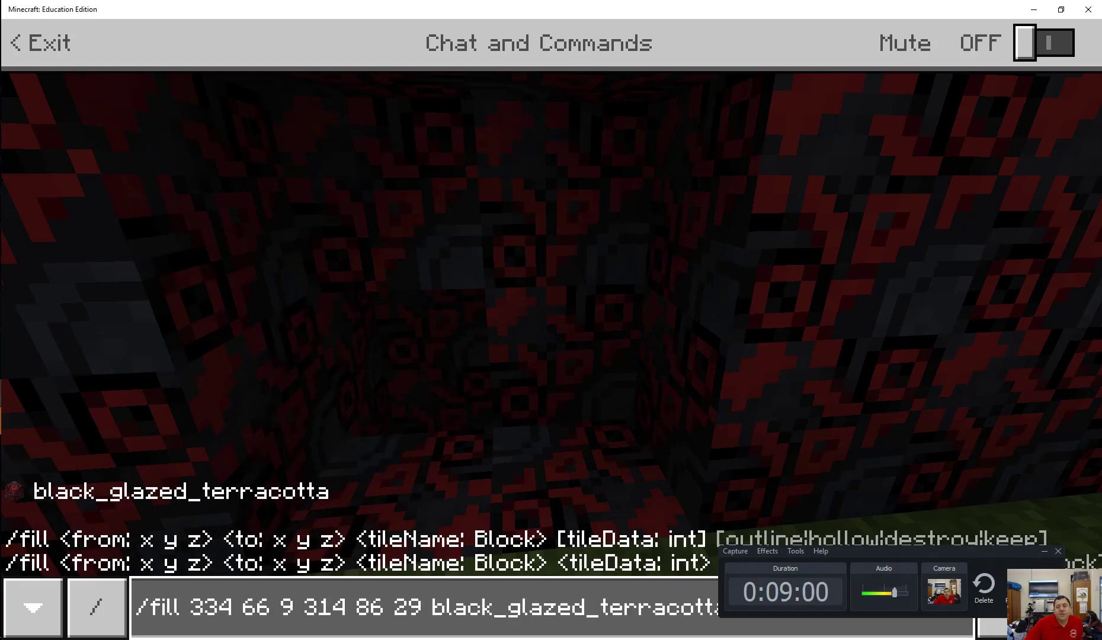
key(BackSpace)
key(BackSpace)
key(BackSpace)
key(BackSpace)
key(BackSpace)
key(BackSpace)
key(BackSpace)
key(BackSpace)
key(BackSpace)
key(BackSpace)
key(BackSpace)
key(BackSpace)
key(BackSpace)
key(BackSpace)
key(BackSpace)
key(BackSpace)
key(BackSpace)
key(BackSpace)
key(BackSpace)
key(BackSpace)
key(BackSpace)
key(BackSpace)
key(BackSpace)
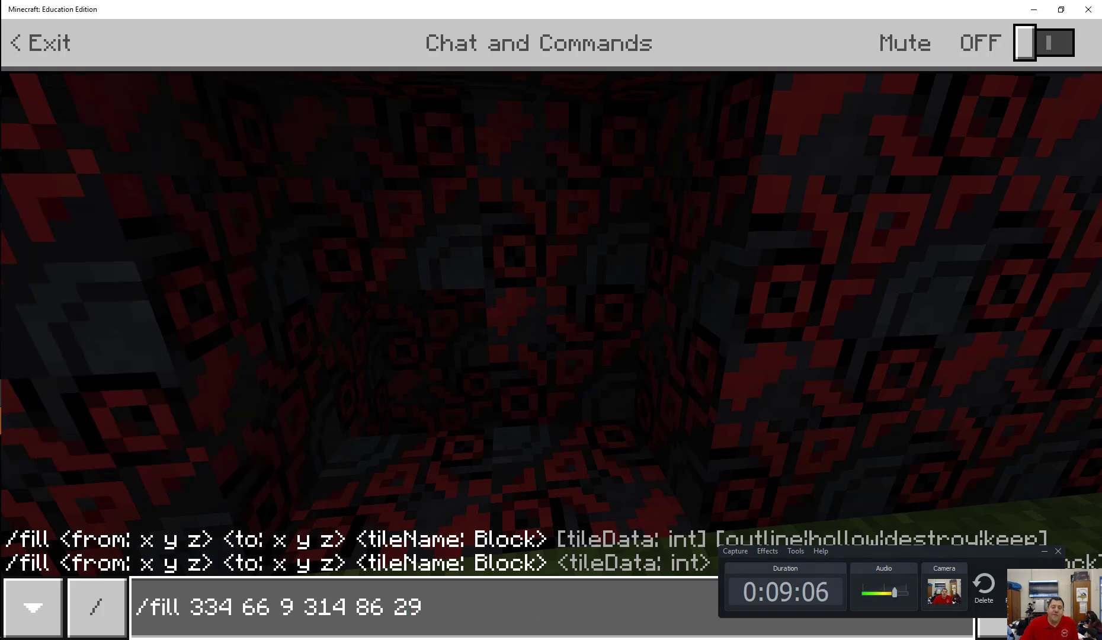
Step: Set the fill command's x coordinates to 333 for the start and 315 for the end
click(179, 606)
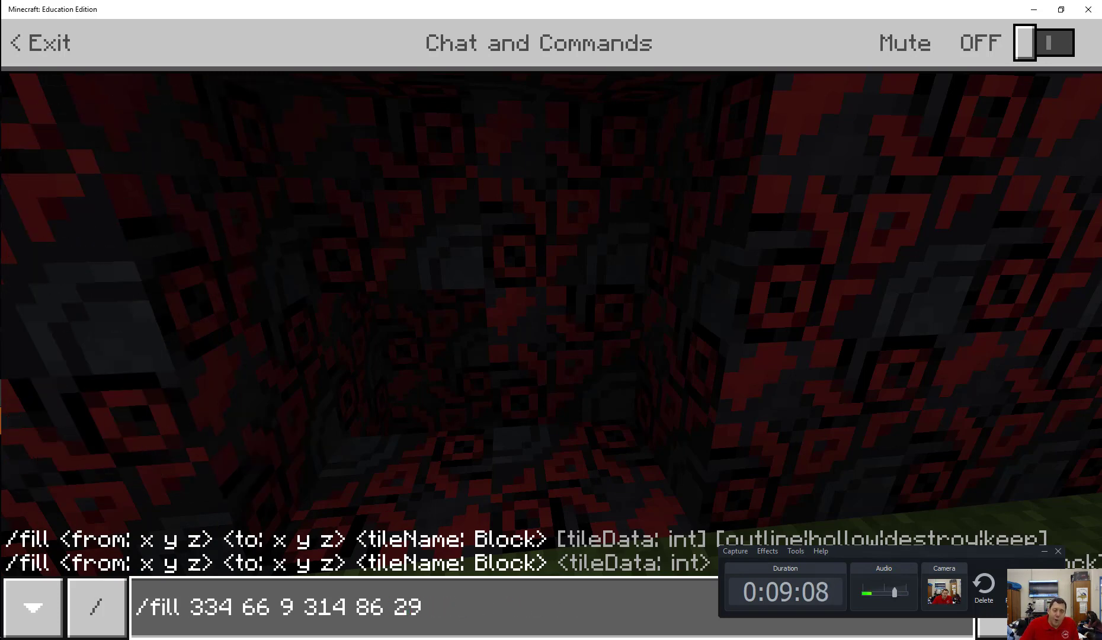
click(269, 607)
click(346, 606)
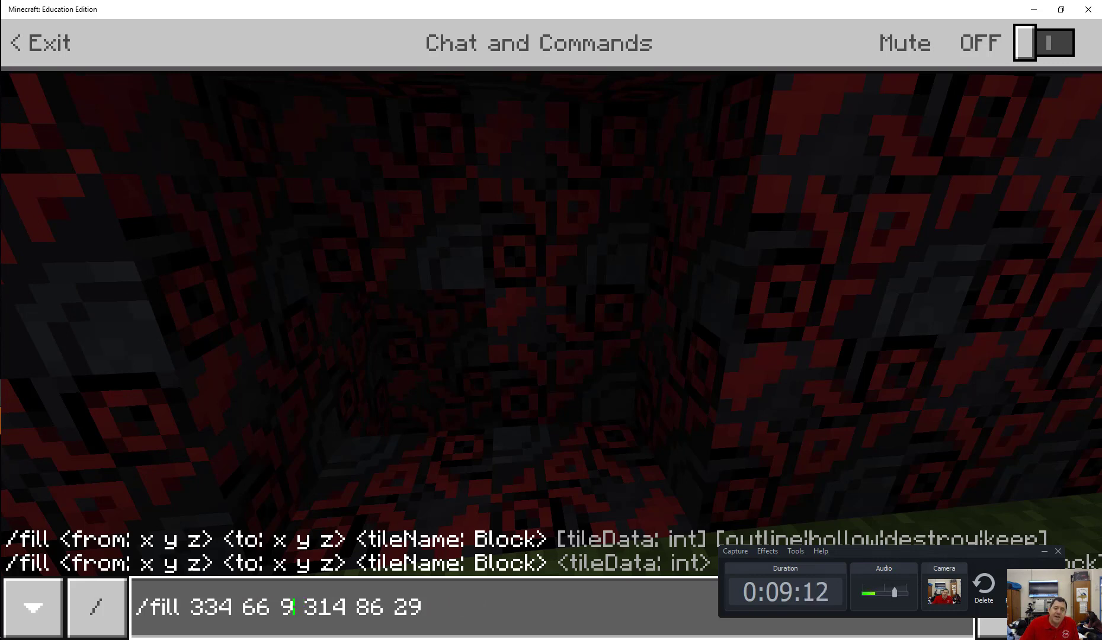
click(241, 606)
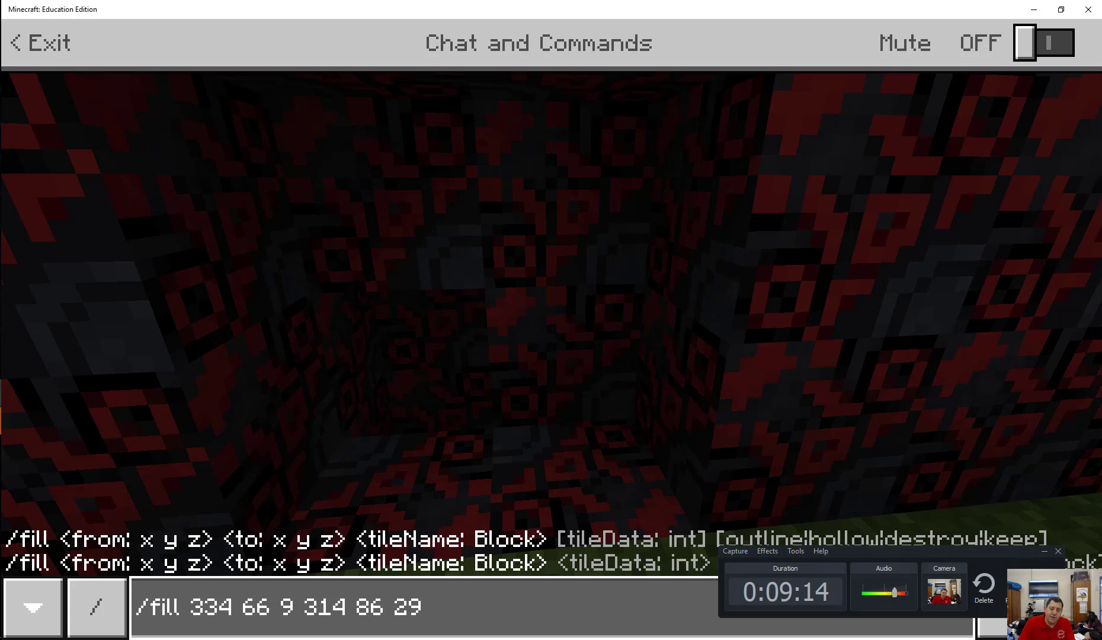
key(BackSpace)
text(3)
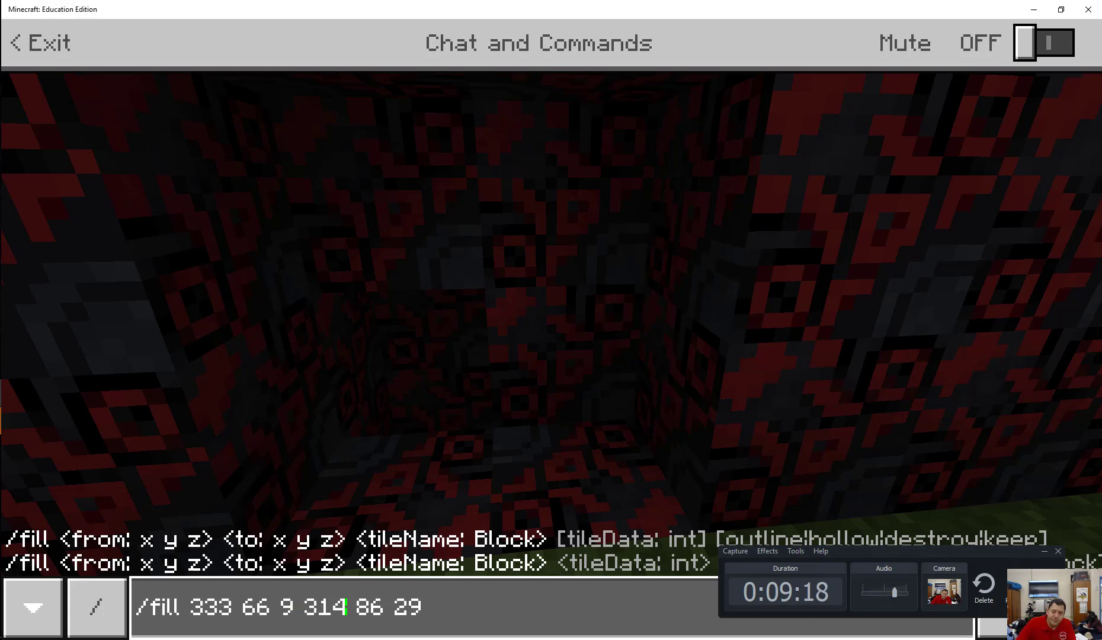
key(BackSpace)
text(5)
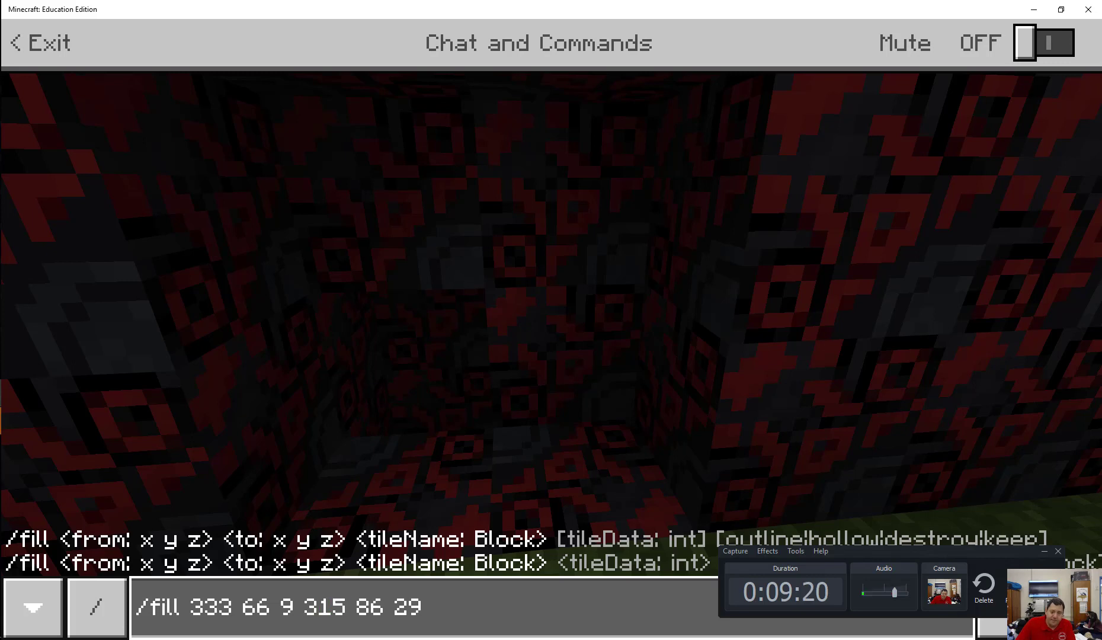
Step: Set the fill command's y coordinates to 67 for the start and 85 for the end
click(270, 607)
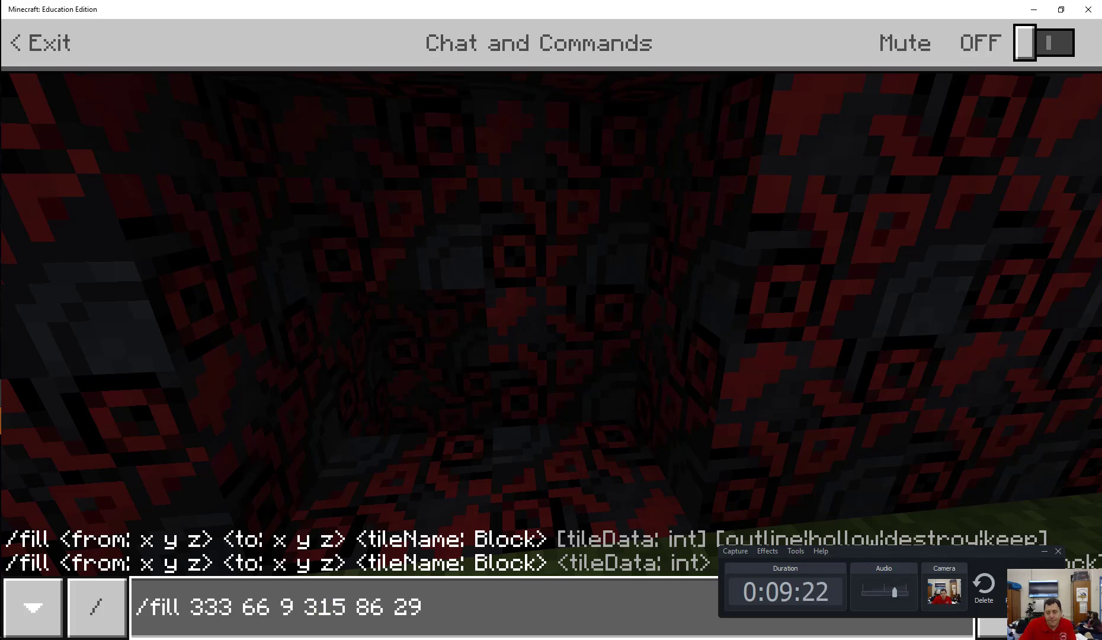
key(BackSpace)
text(7)
click(332, 606)
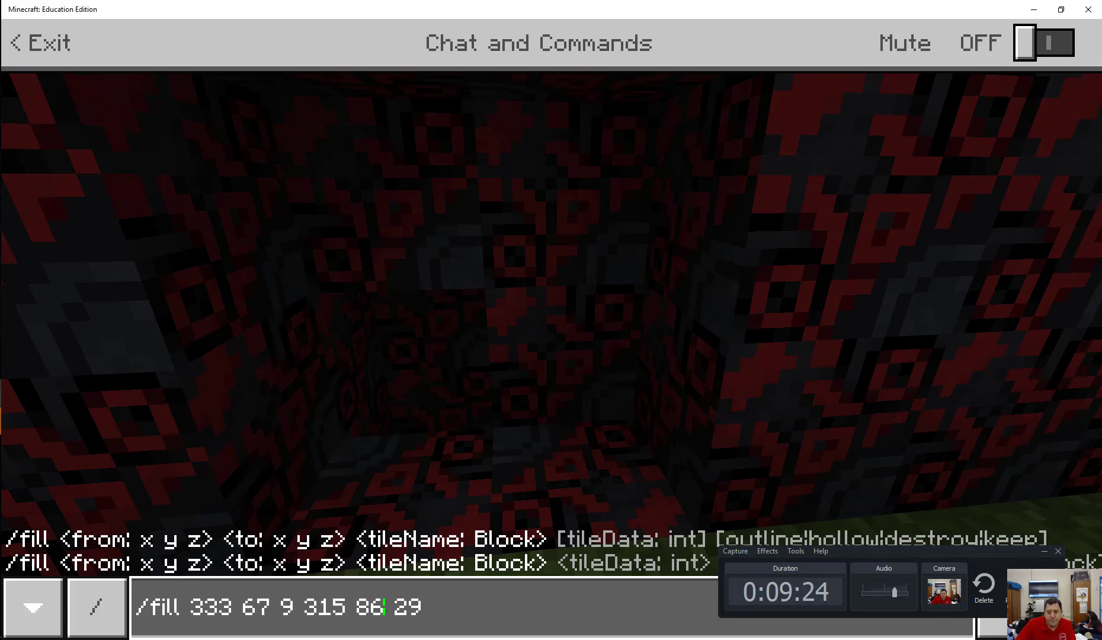
key(BackSpace)
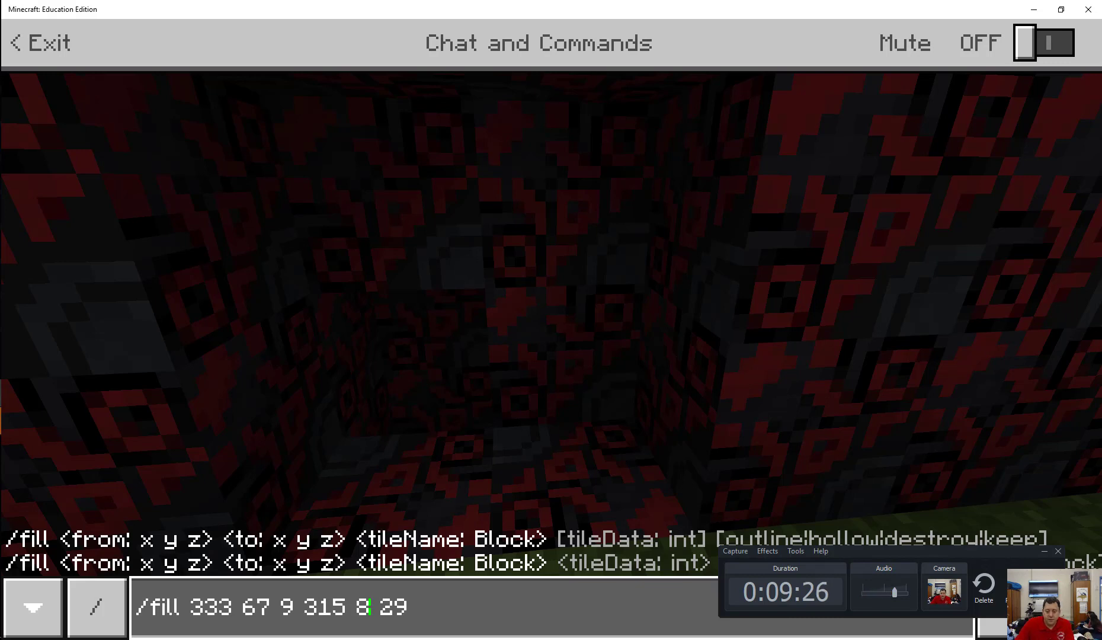
text(5)
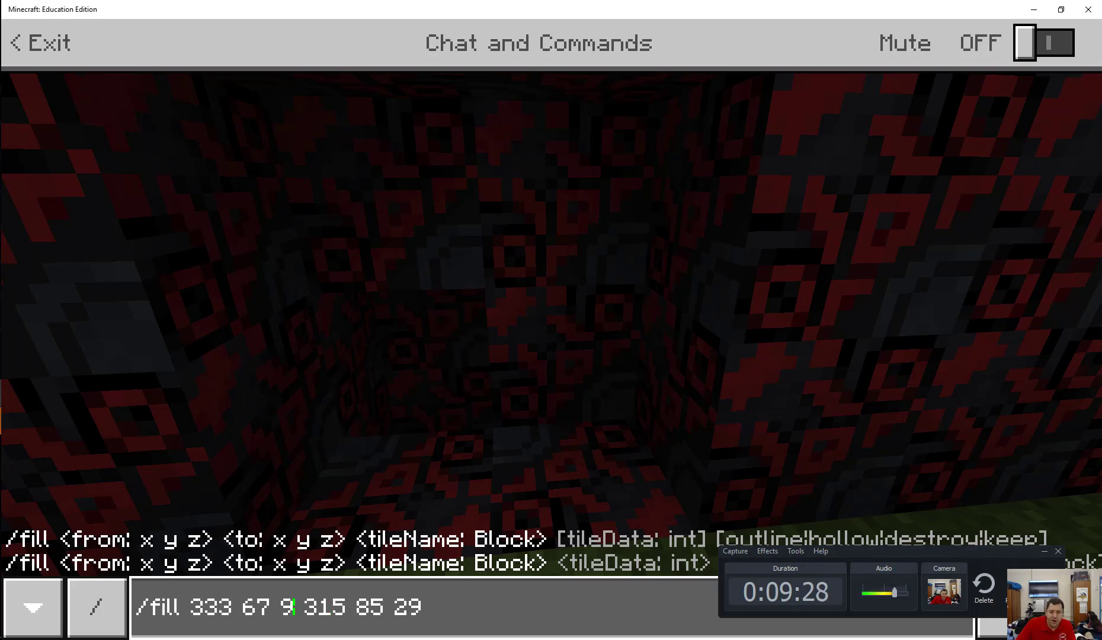
Step: Set the fill command's z coordinates to 10 and 28, add air as the block, and run it
key(BackSpace)
text(10)
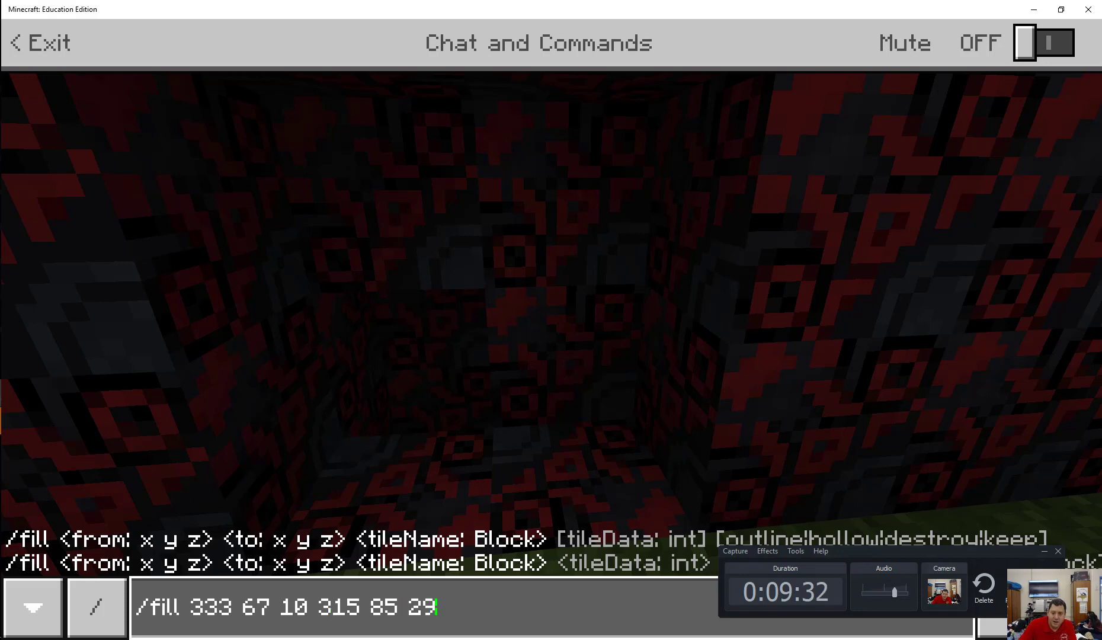
key(BackSpace)
key(BackSpace)
text(28 )
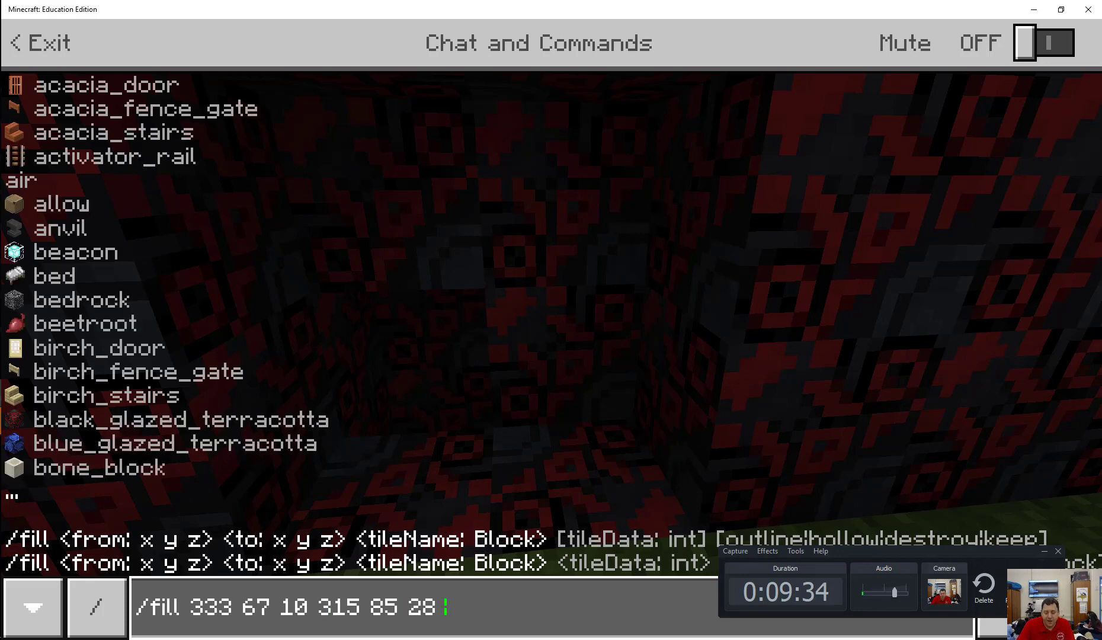
text(air)
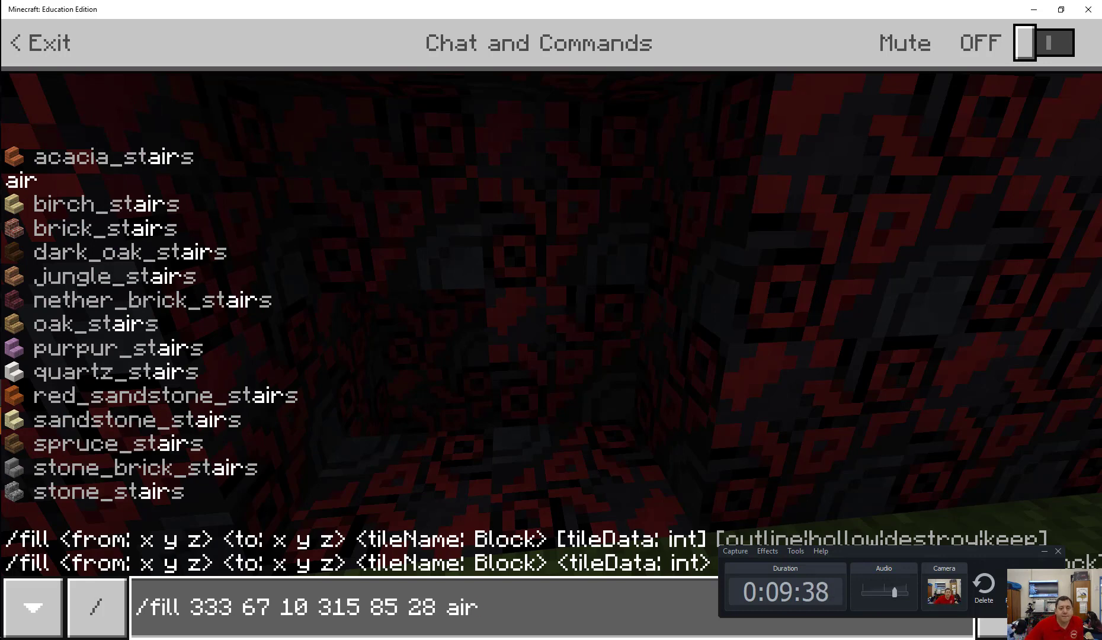
key(Return)
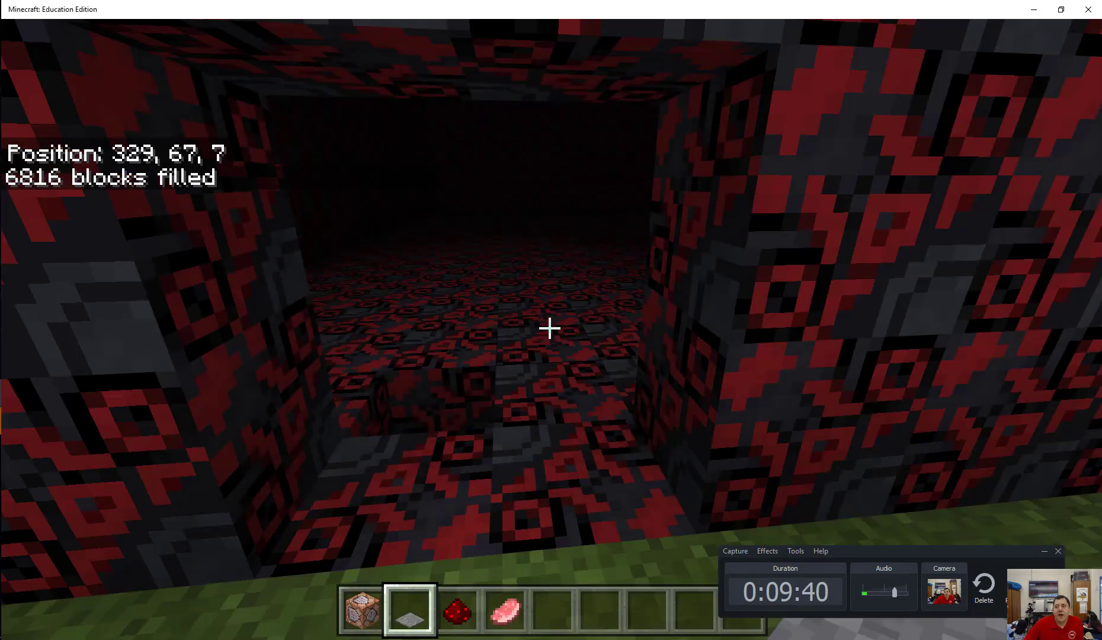
Step: Walk through the doorway into the hollowed-out interior of the cube
key(w)
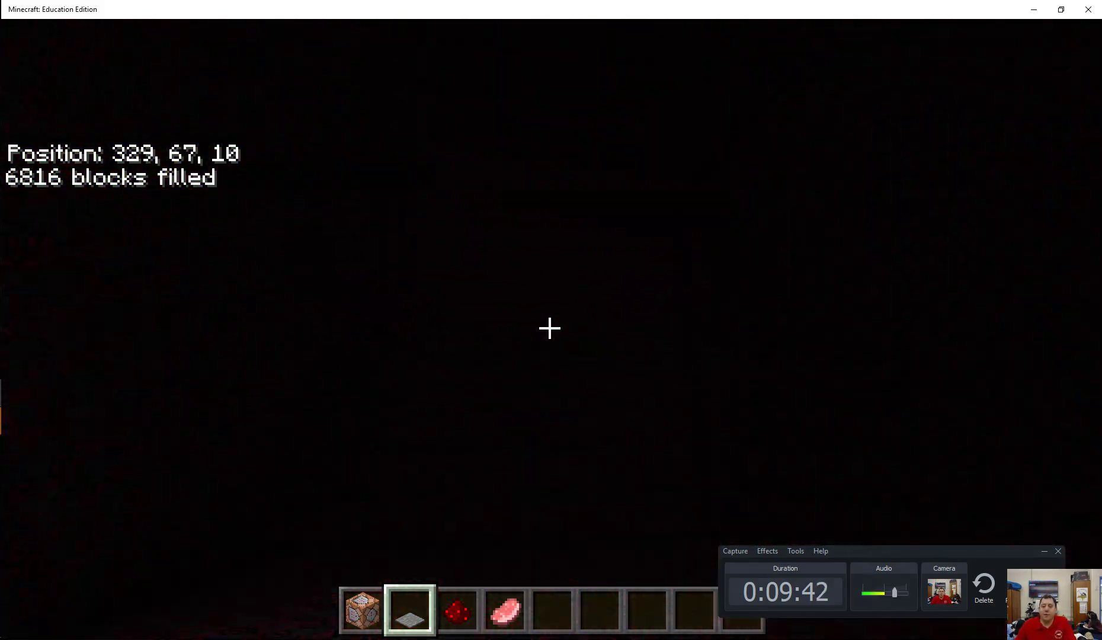
key(w)
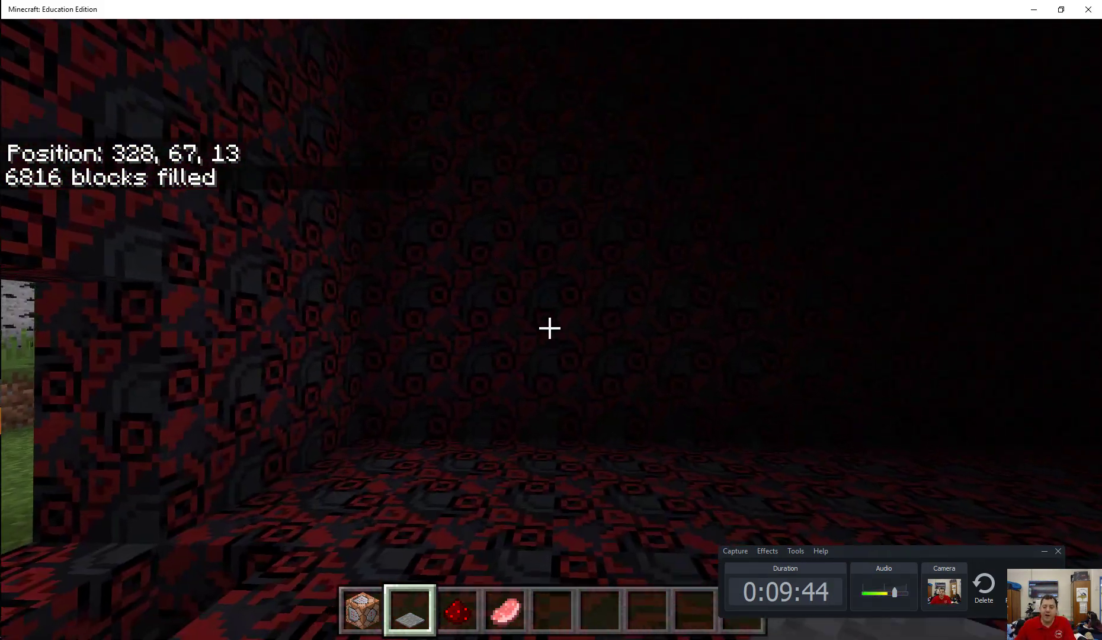
key(w)
Step: Search the inventory for torch and put a stack of torches in the fifth hotbar slot
key(e)
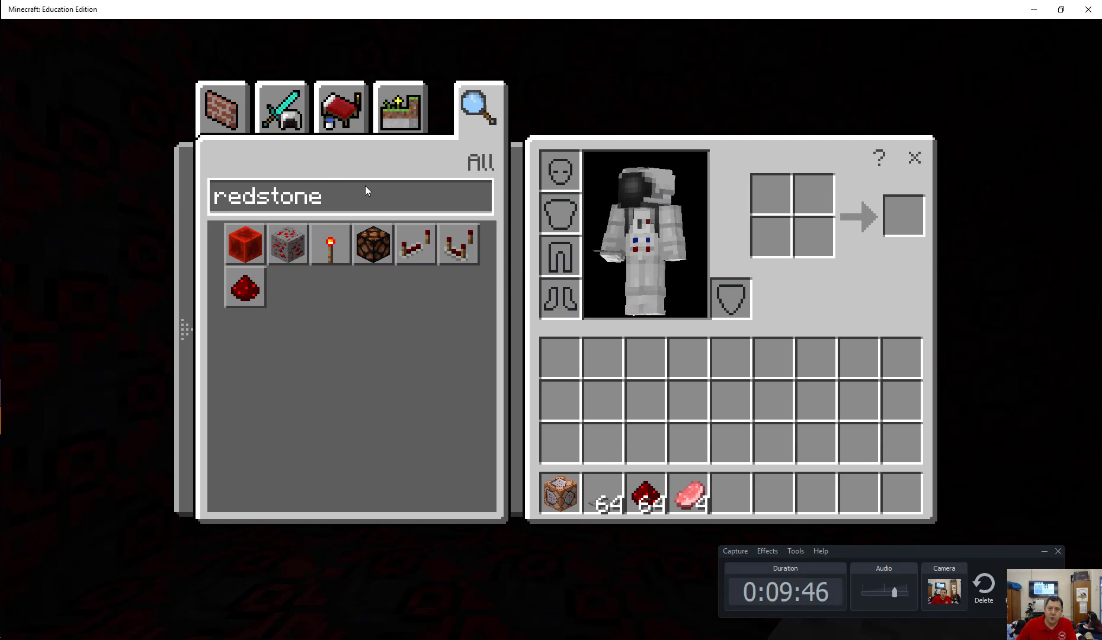
click(374, 192)
key(BackSpace)
key(BackSpace)
key(BackSpace)
key(BackSpace)
key(BackSpace)
key(BackSpace)
key(BackSpace)
key(BackSpace)
text(torch)
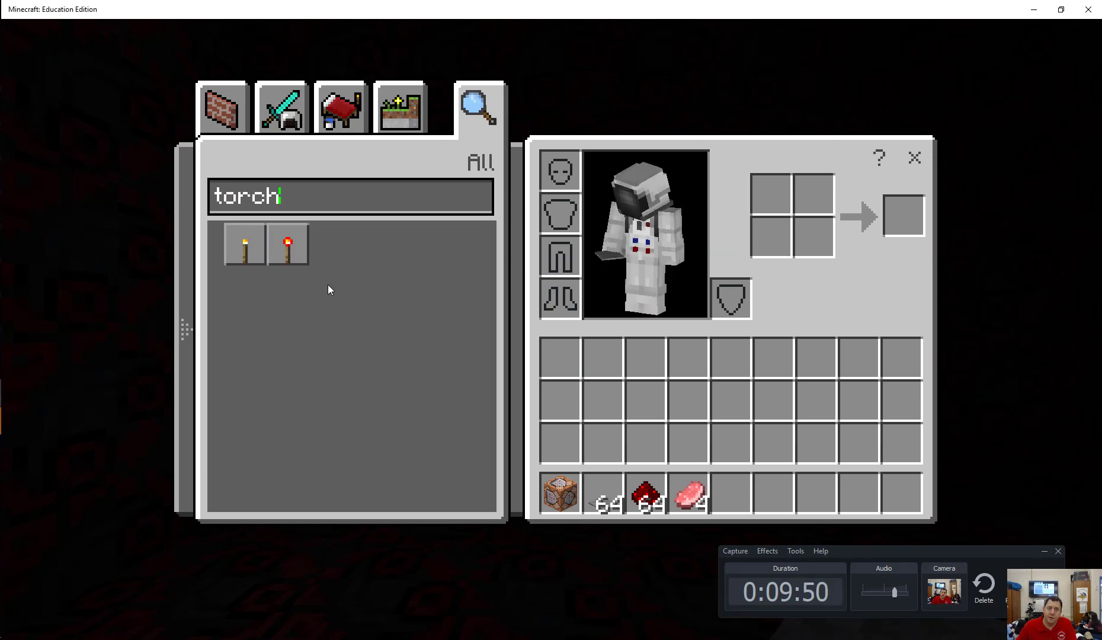
click(249, 243)
click(732, 495)
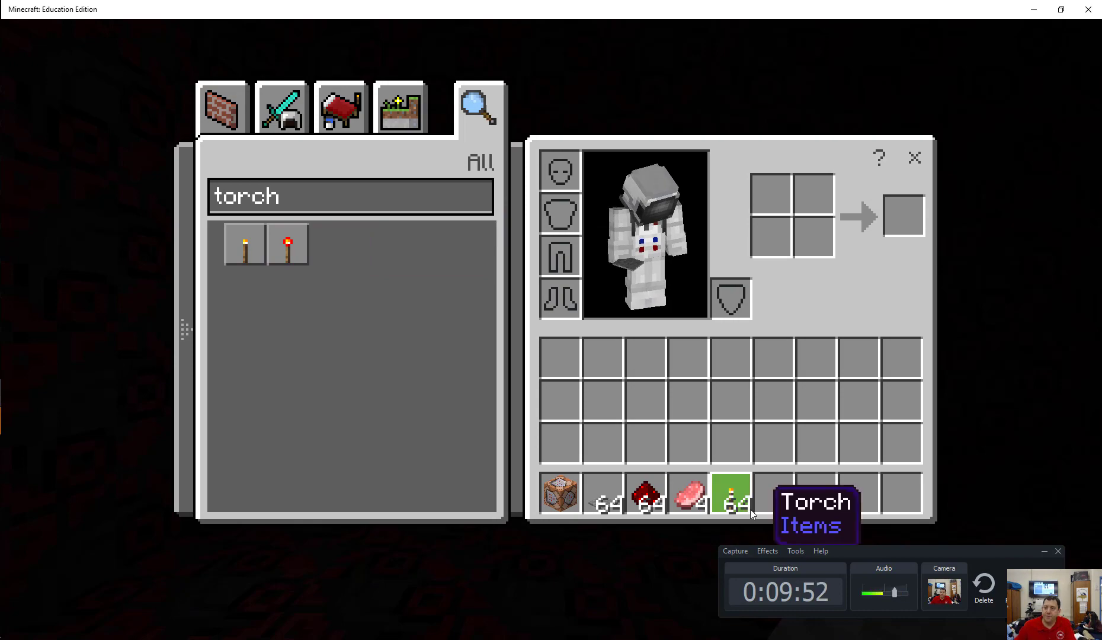
key(Escape)
Step: Equip the torches and fly around the cube's interior, placing torches on the walls to light it
key(4)
key(5)
key(w)
right_click(550, 328)
key(w)
key(space)
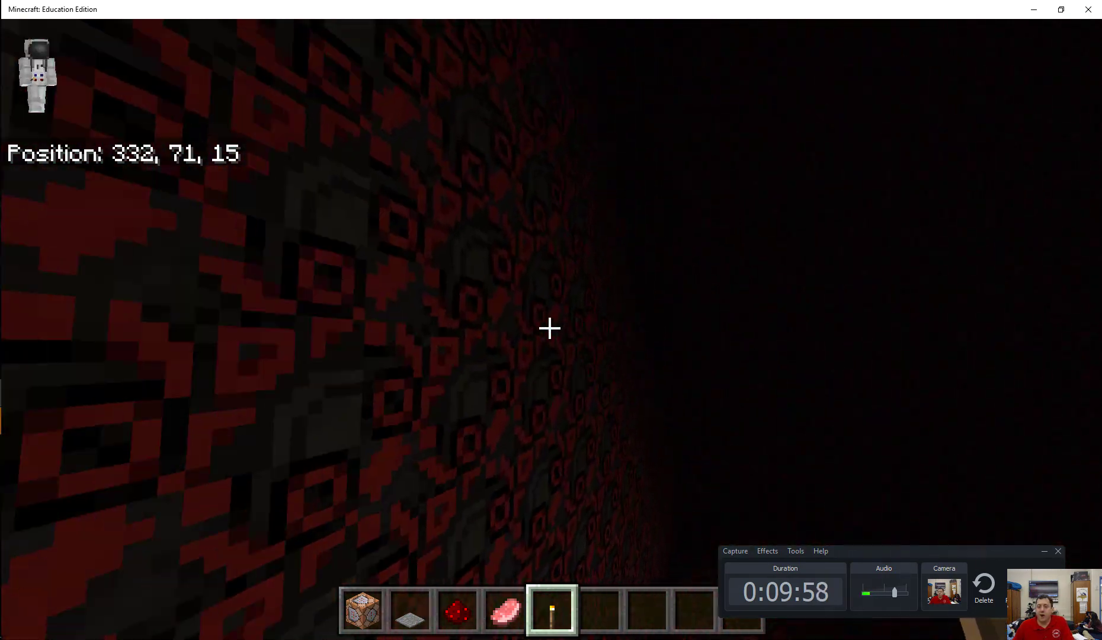
key(w)
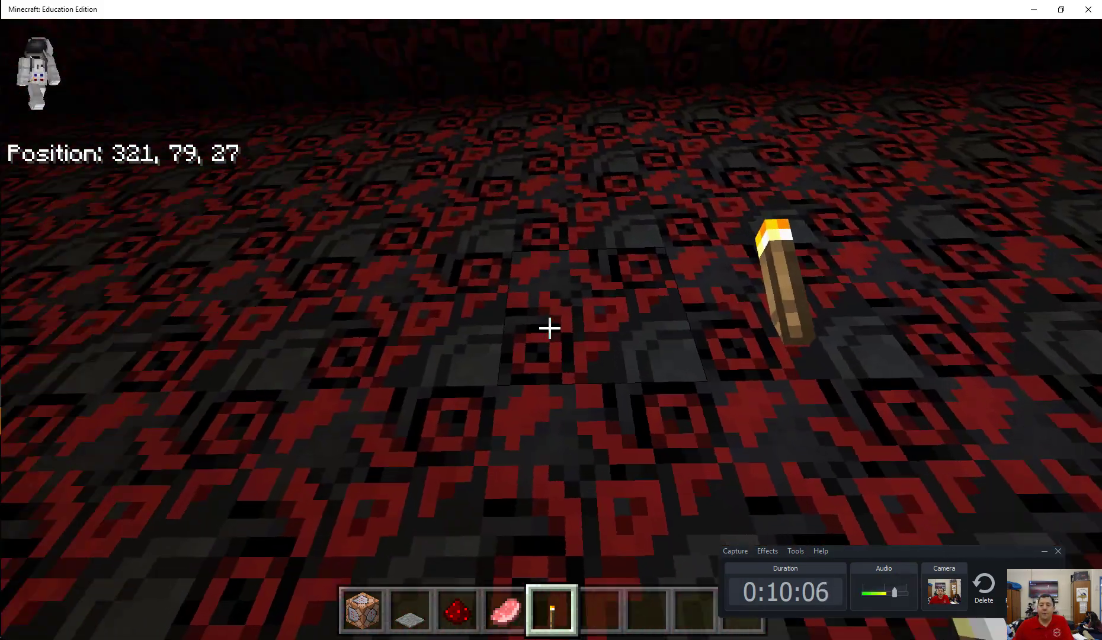
key(w)
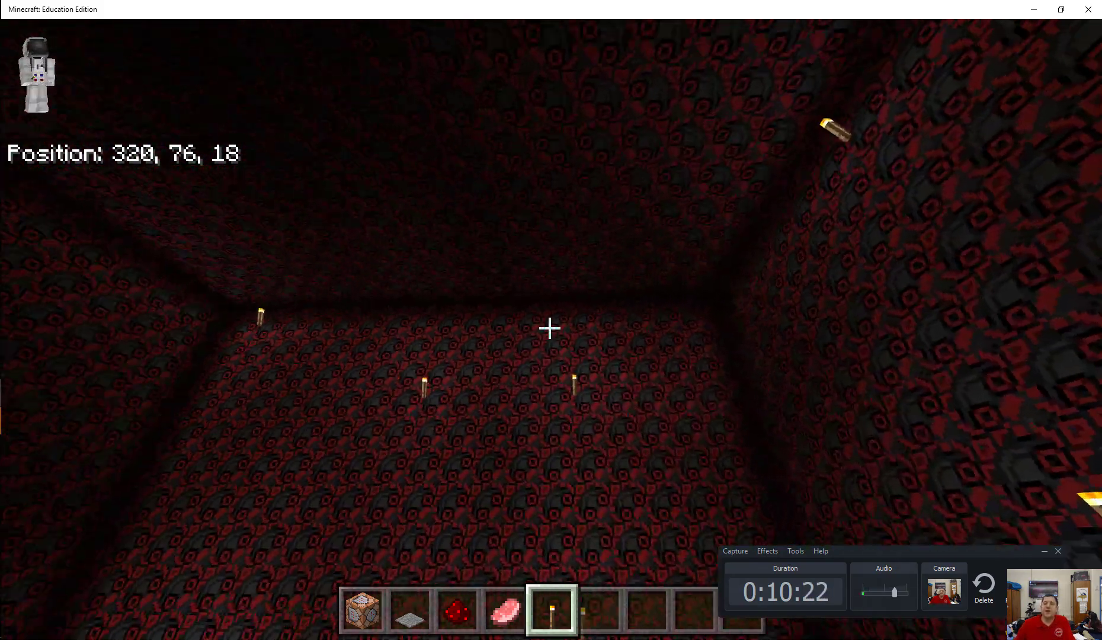
Step: Break a window opening high in the cube's wall near position 327, 76, 10 and return to the floor
key(w)
key(w)
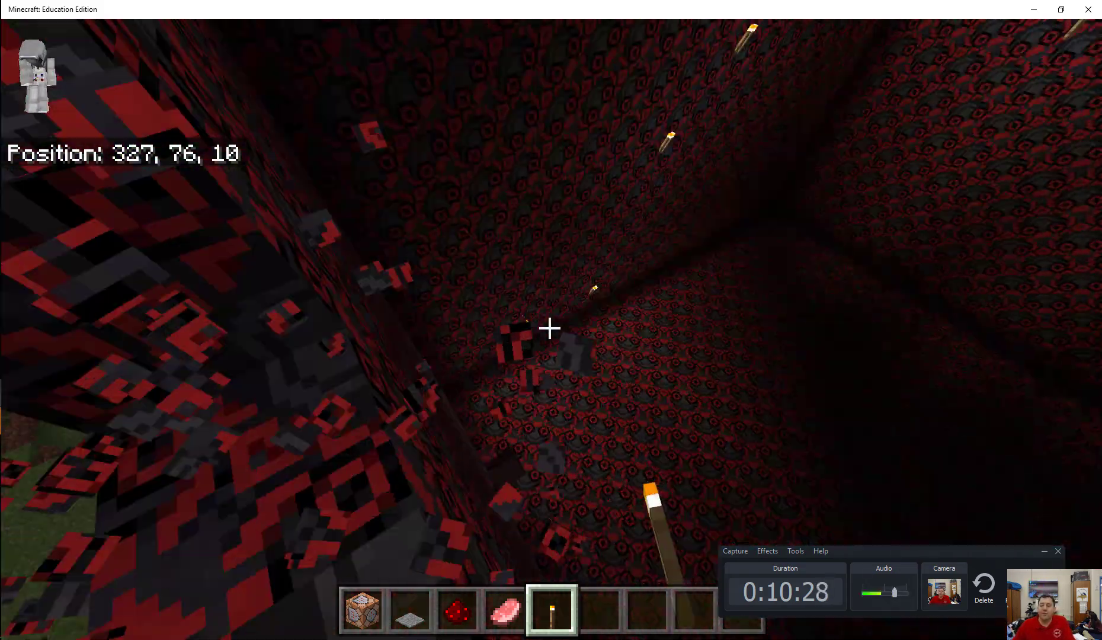
key(w)
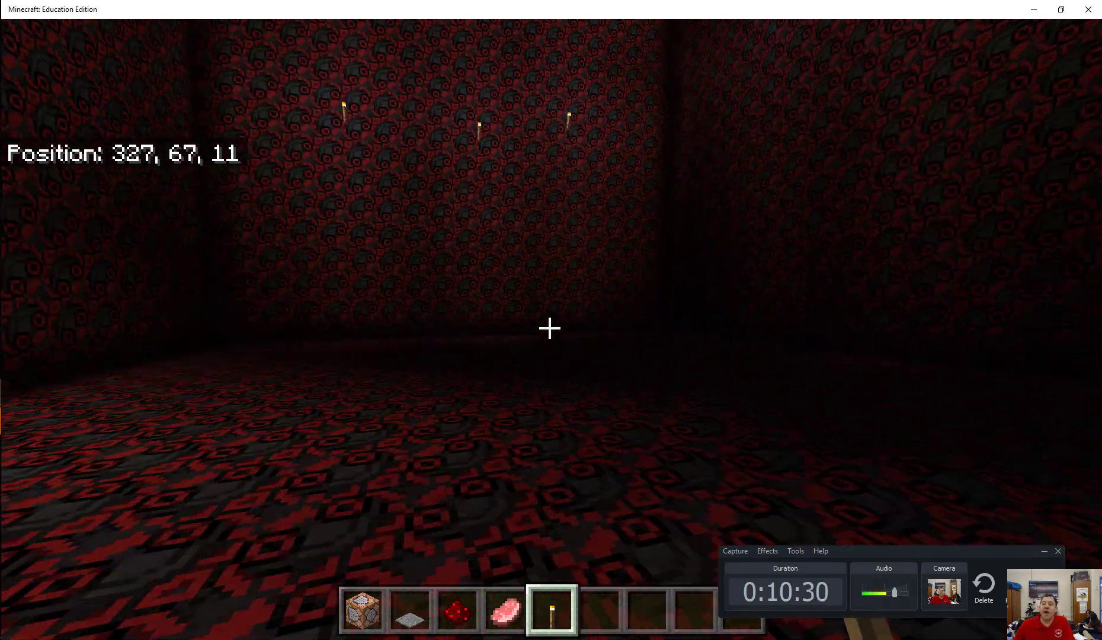
Step: Cross the room, break a doorway through the opposite wall near position 325, 67, 29, and go outside through it
key(w)
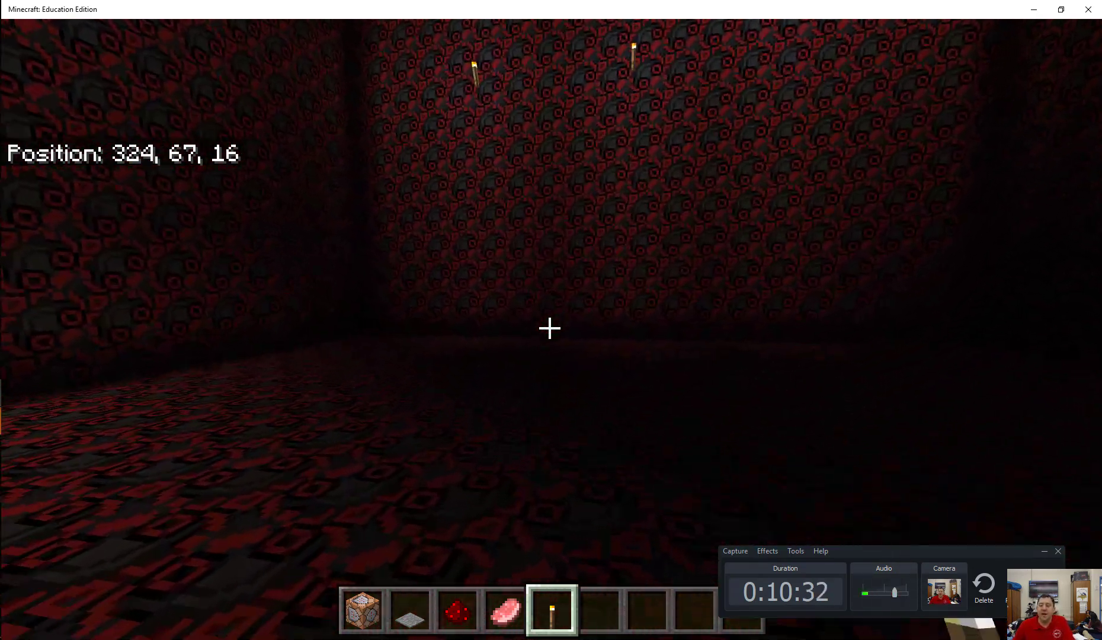
key(w)
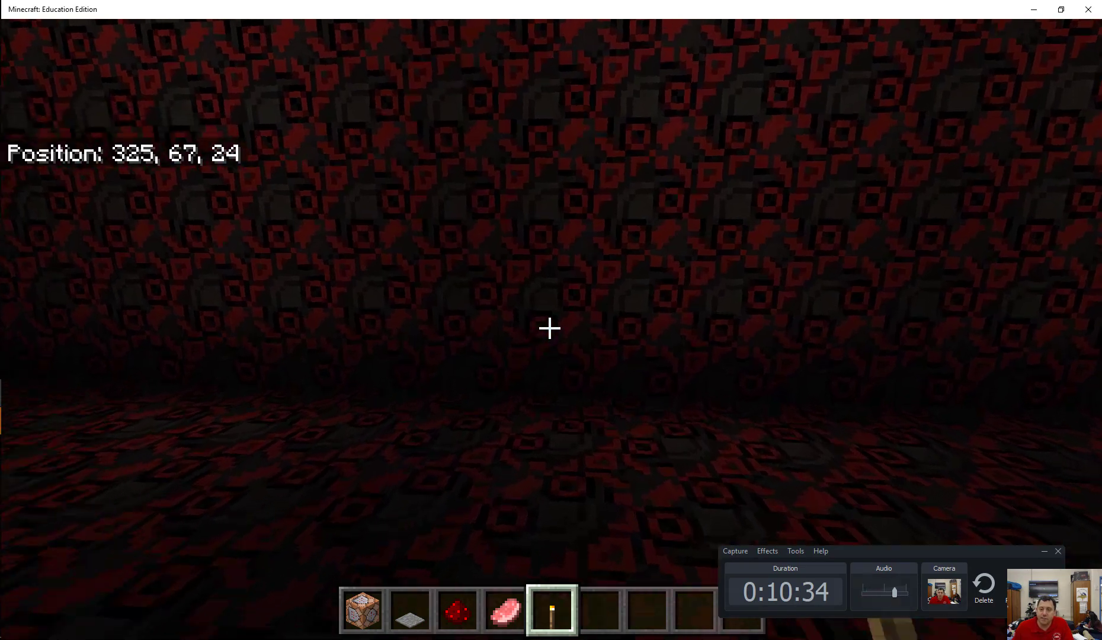
click(550, 327)
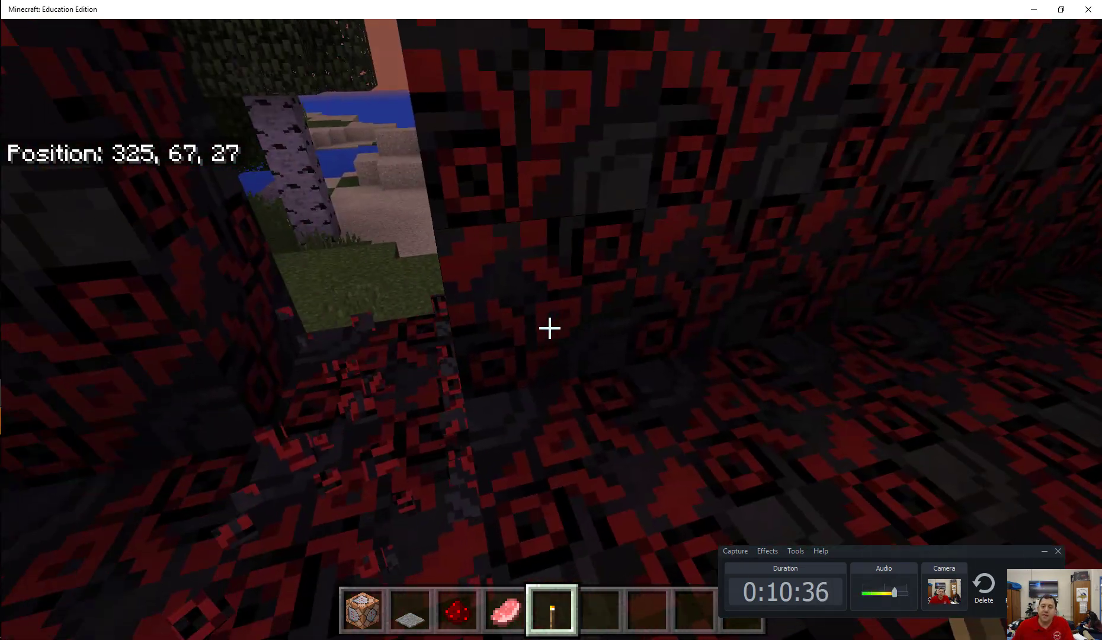
key(w)
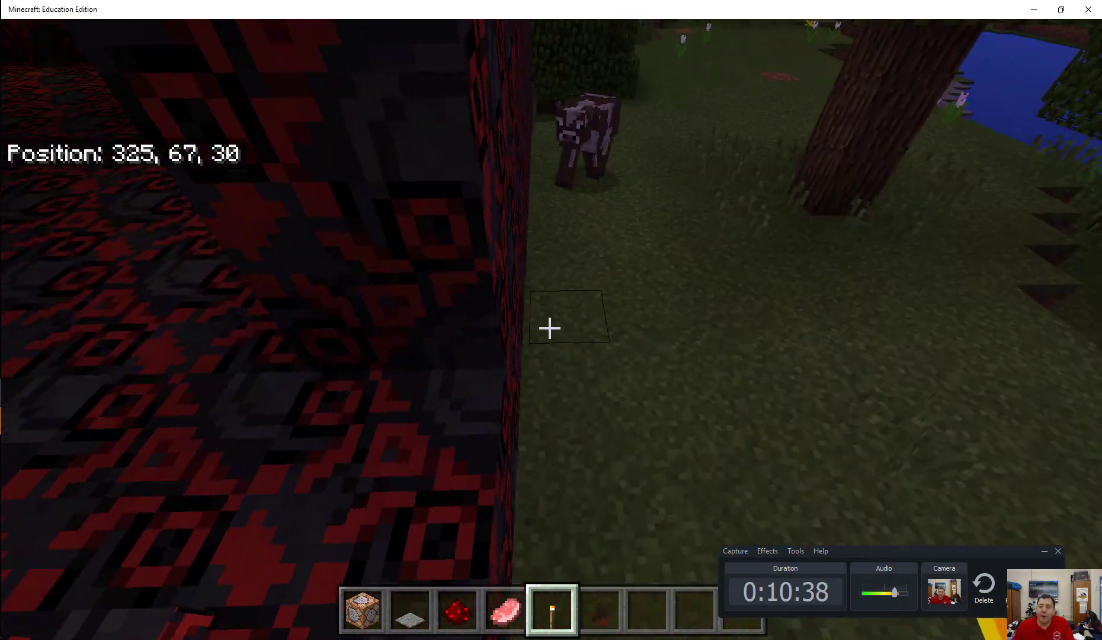
key(w)
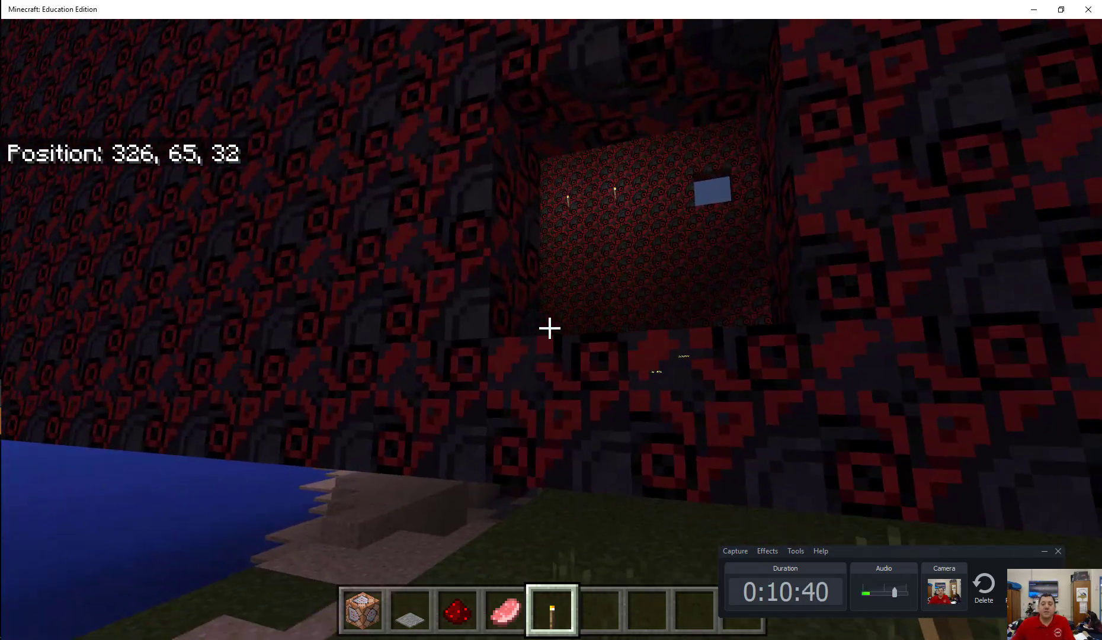
Step: Attack the zombie outside the new doorway and return to face the cube
key(w)
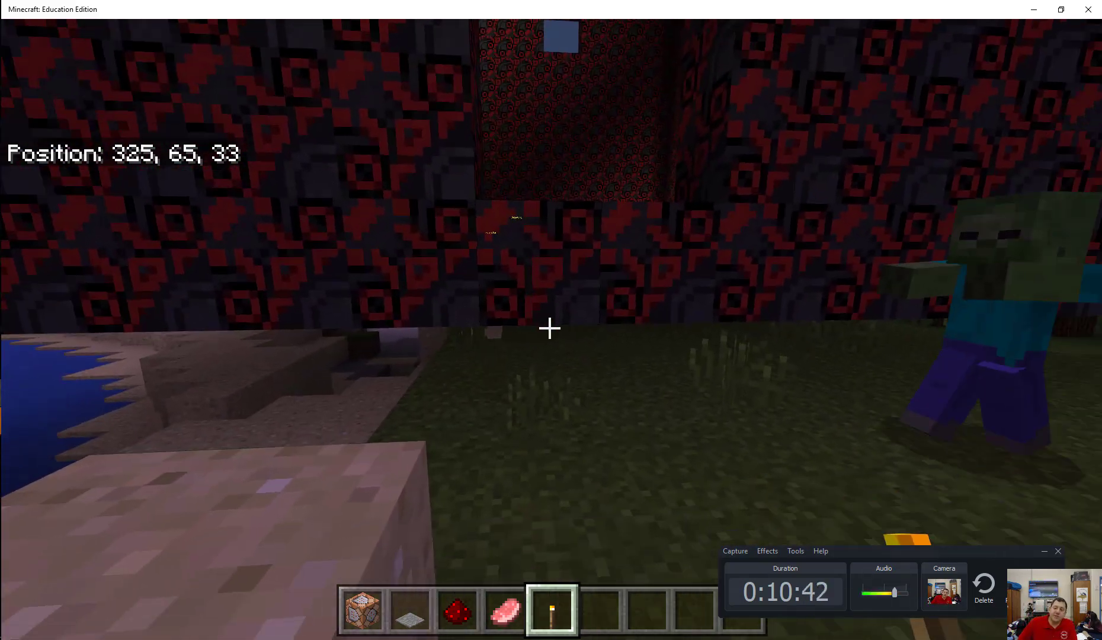
key(w)
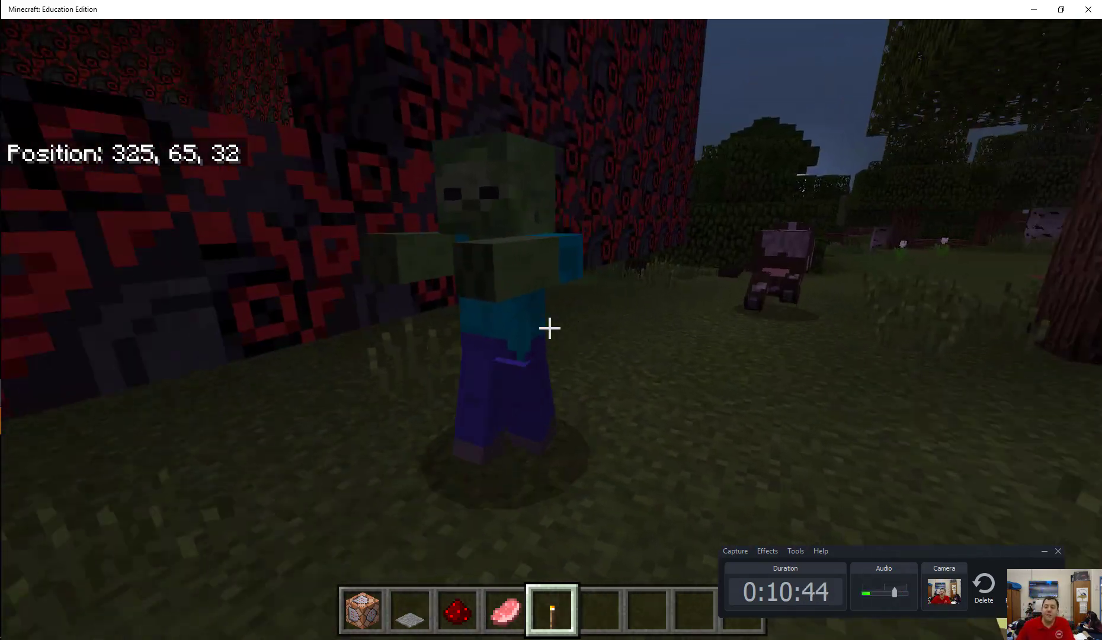
click(549, 328)
click(550, 328)
key(w)
key(w)
click(550, 327)
key(w)
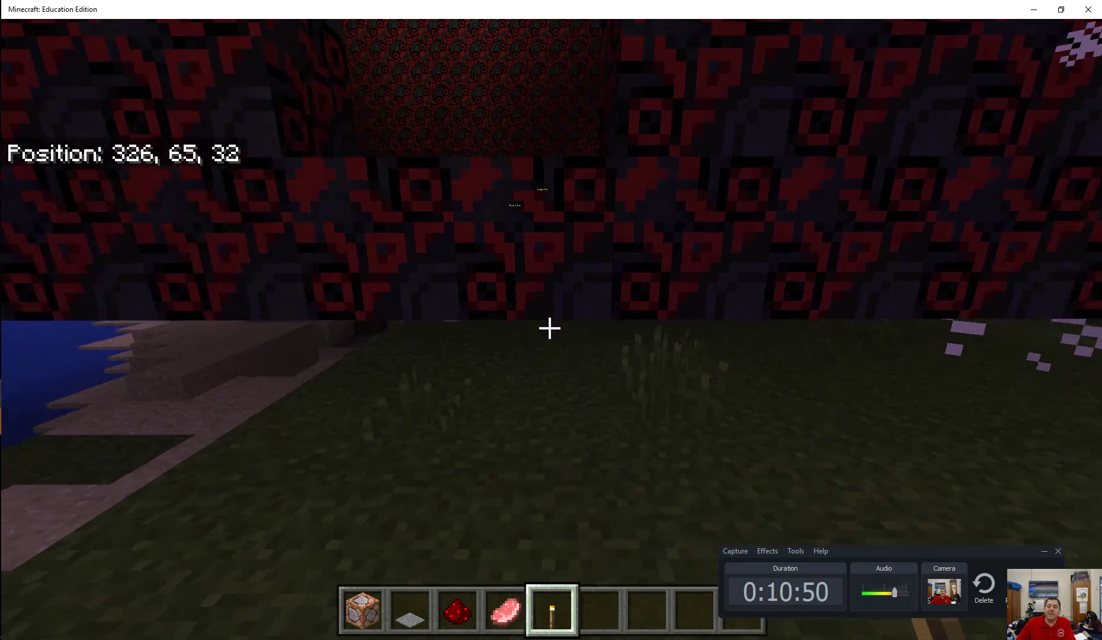
Step: Replace the torch search in the creative inventory with "stairs"
key(w)
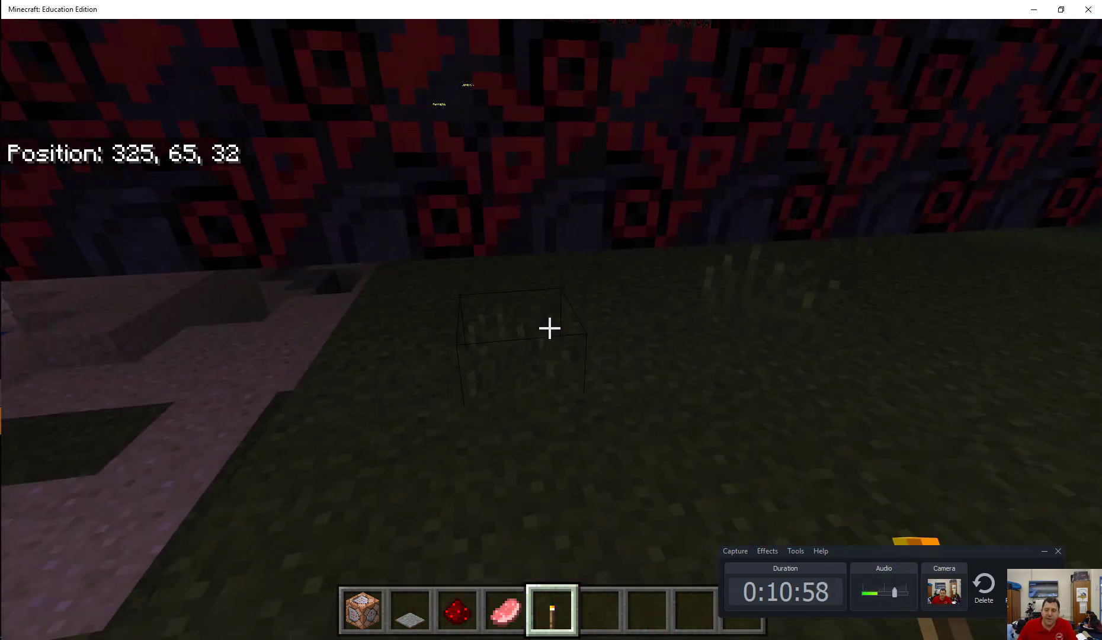
key(e)
click(373, 204)
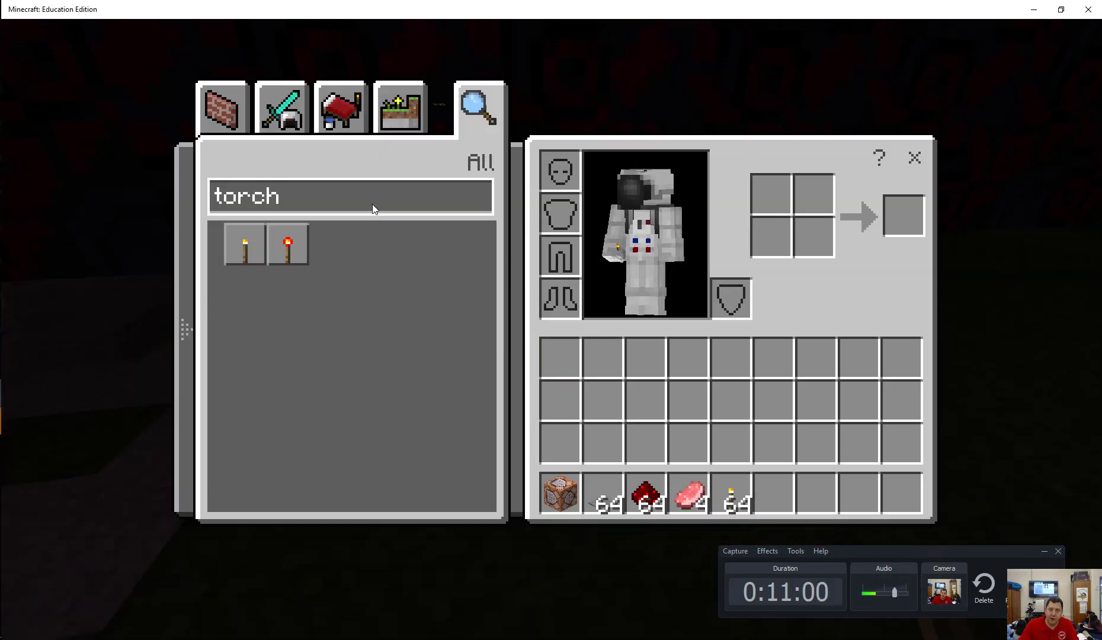
key(BackSpace)
key(BackSpace)
key(BackSpace)
key(BackSpace)
key(BackSpace)
text(staior)
key(BackSpace)
key(BackSpace)
text(rs)
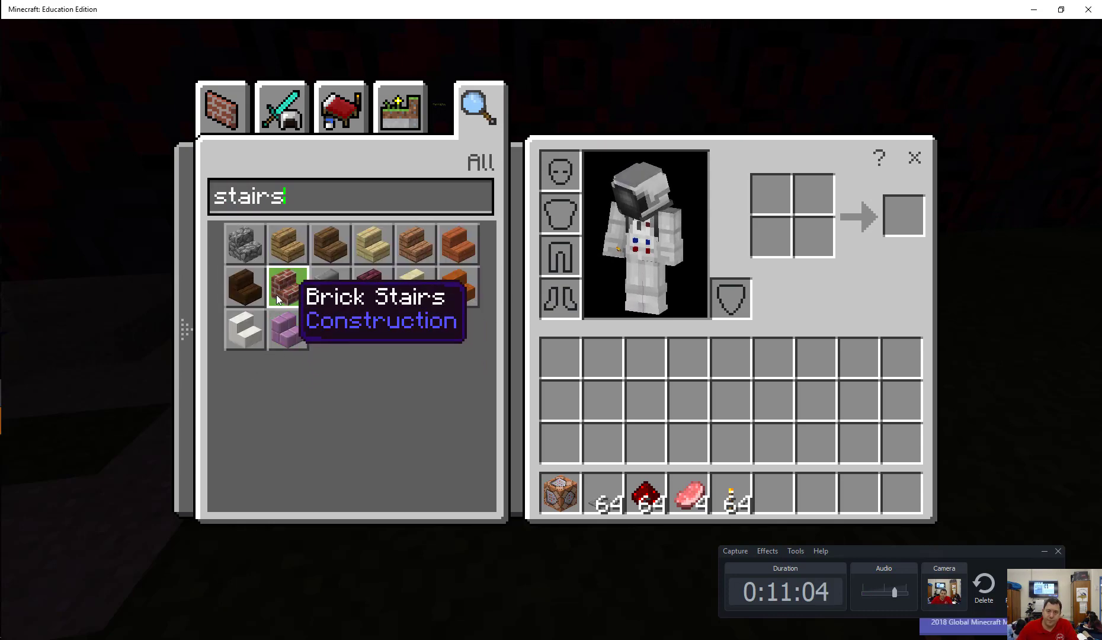
Step: Add Brick Stairs to the sixth hotbar slot and equip them
click(287, 286)
click(788, 509)
key(Escape)
key(6)
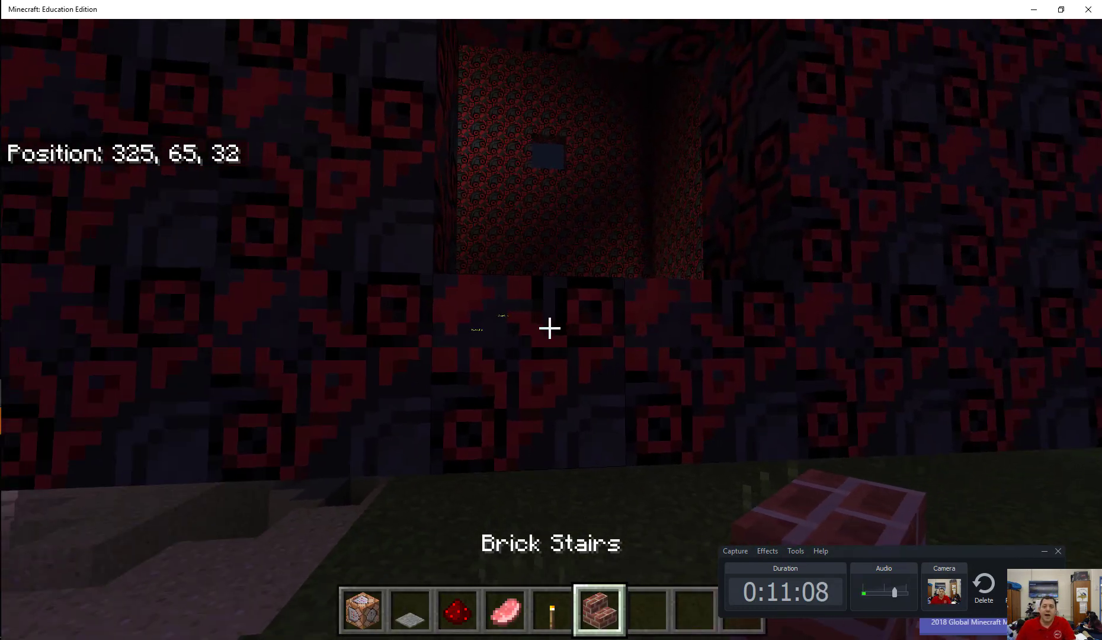
Step: Build brick stairs from the grass up to the raised doorway near position 325, 65, 32 and walk up into the cube
key(w)
key(s)
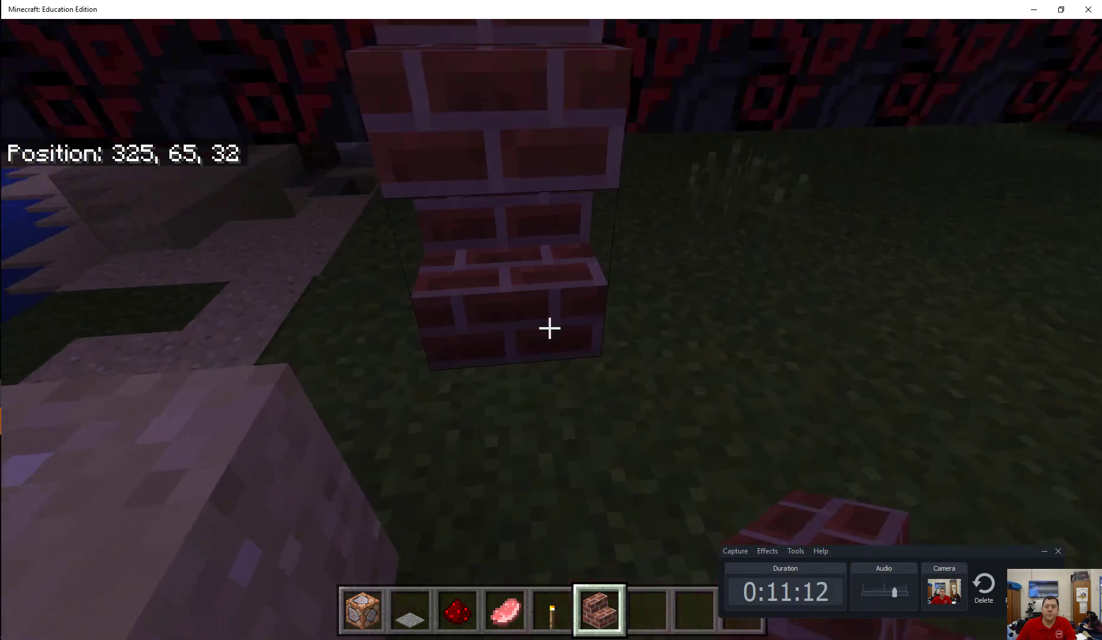
click(550, 327)
key(s)
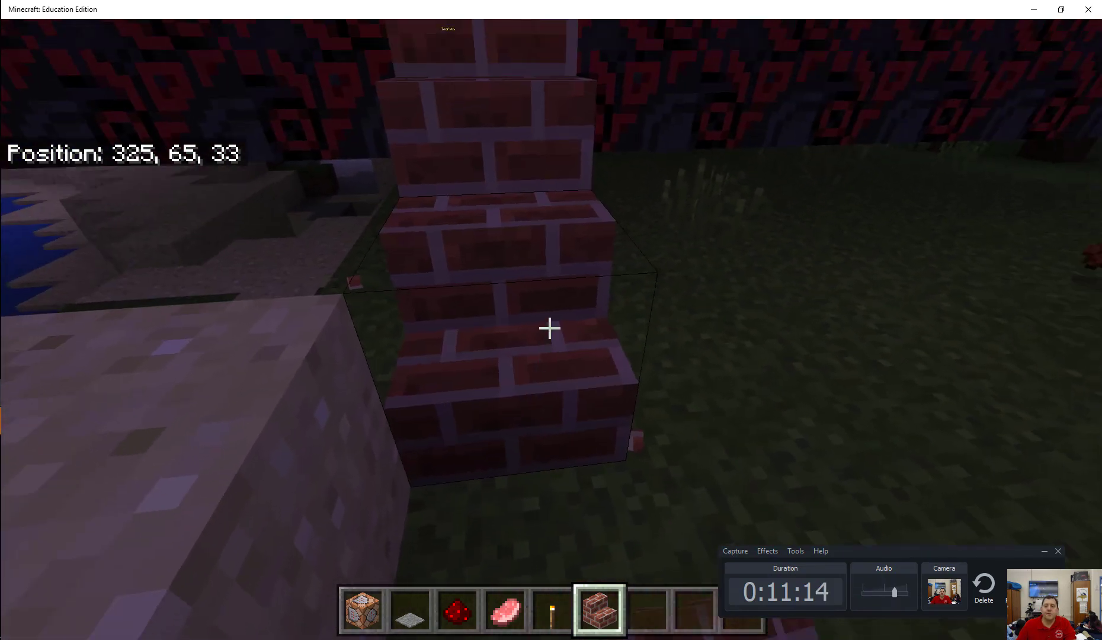
key(w)
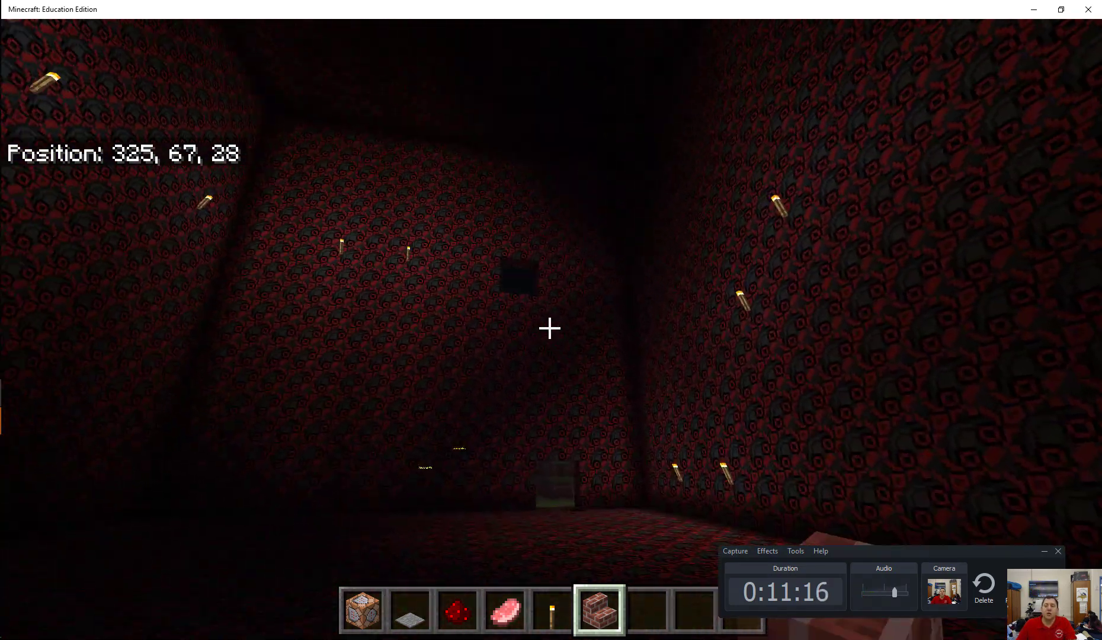
key(s)
Step: Search the creative inventory for "door" and add the Oak Door to the hotbar slot beside the brick stairs
key(e)
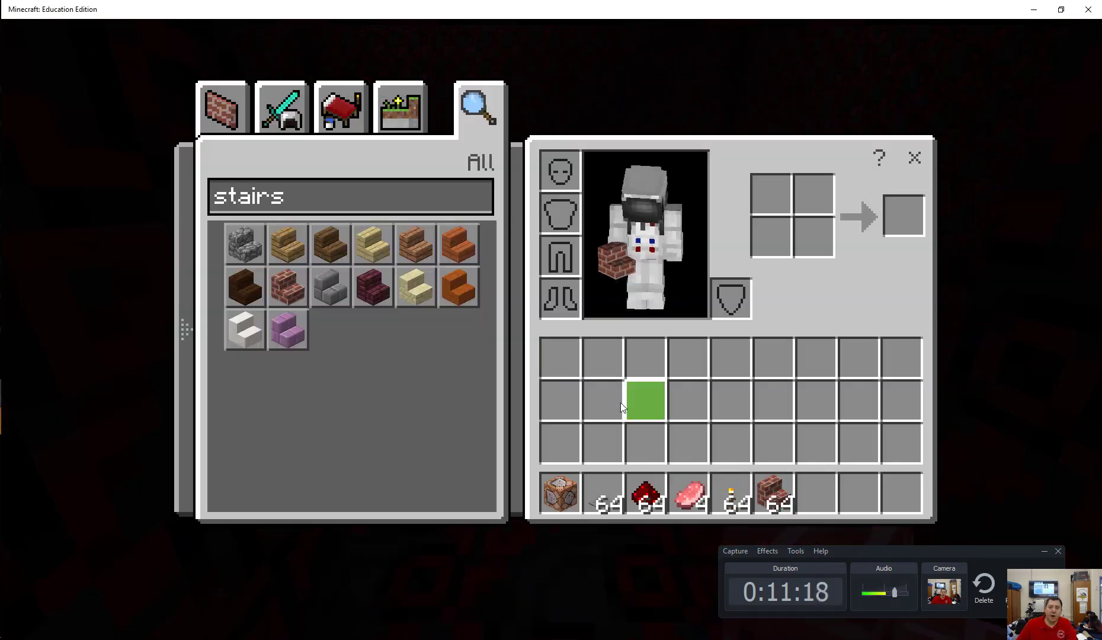
click(362, 204)
key(BackSpace)
key(BackSpace)
key(BackSpace)
key(BackSpace)
key(BackSpace)
key(BackSpace)
text(door)
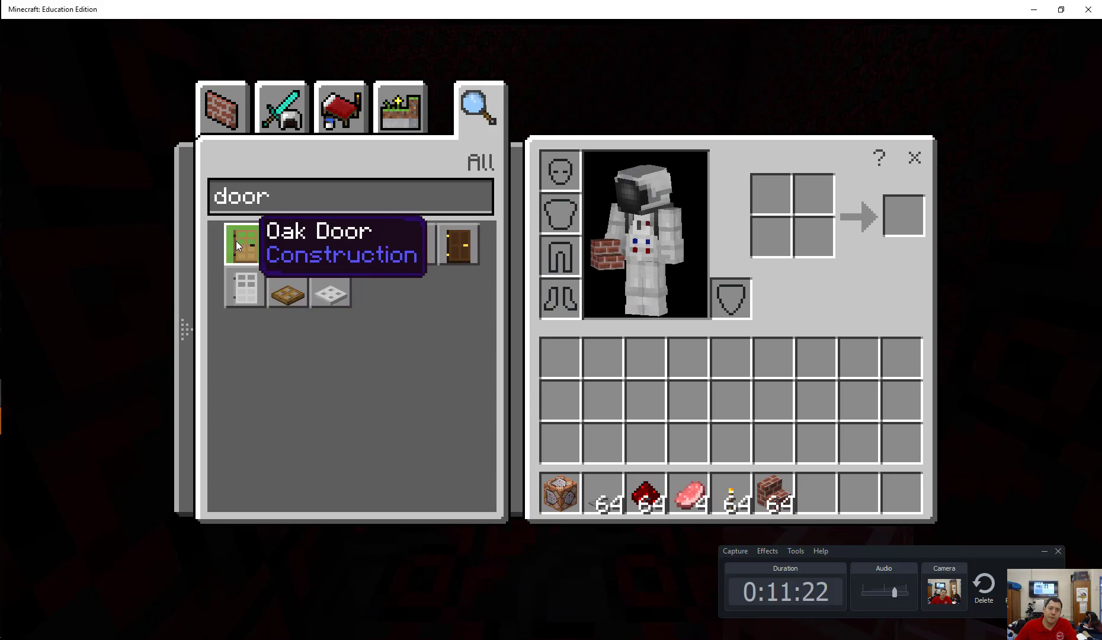
click(245, 244)
click(815, 494)
key(Escape)
Step: Clear the surplus brick stairs from the doorway near position 325, 67, 30 and place an oak door there
key(w)
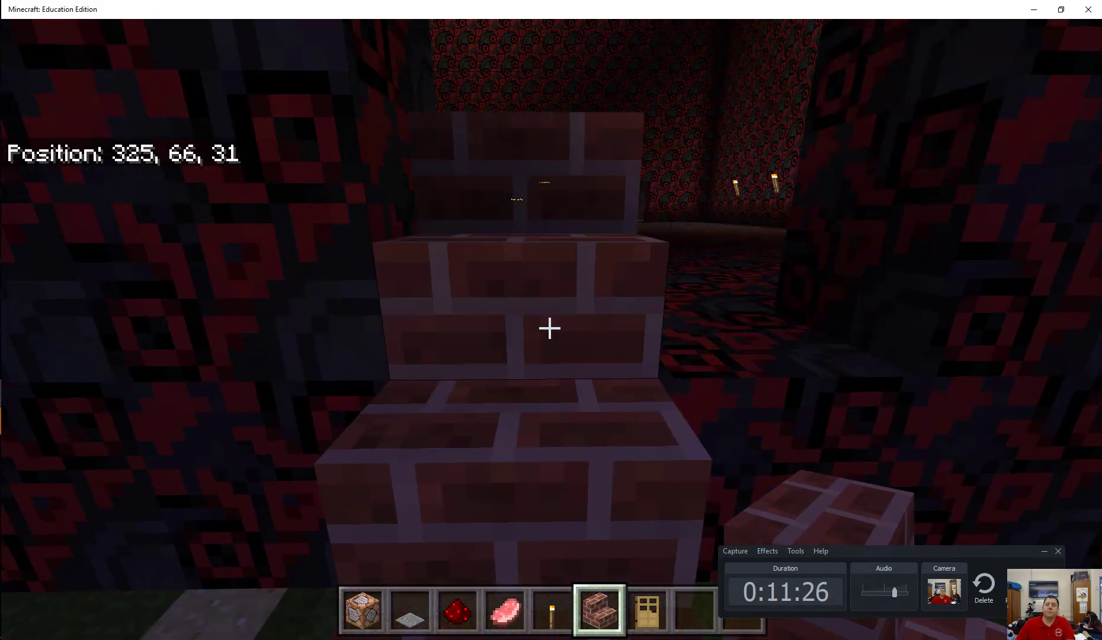
scroll(550, 328, down, 2)
scroll(550, 328, up, 1)
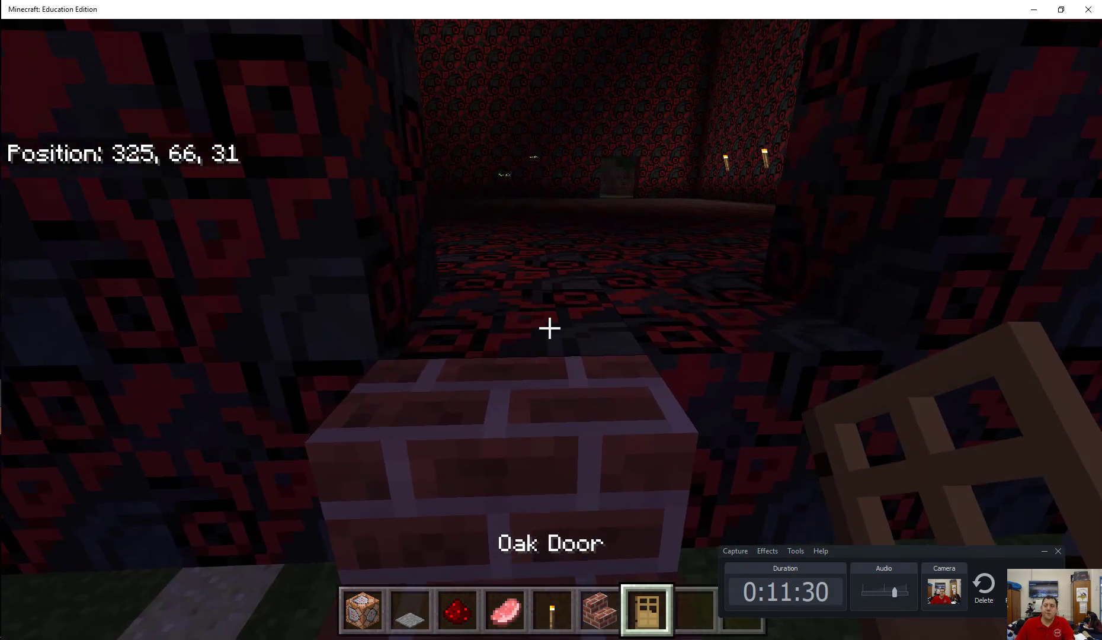
right_click(550, 328)
key(space)
key(w)
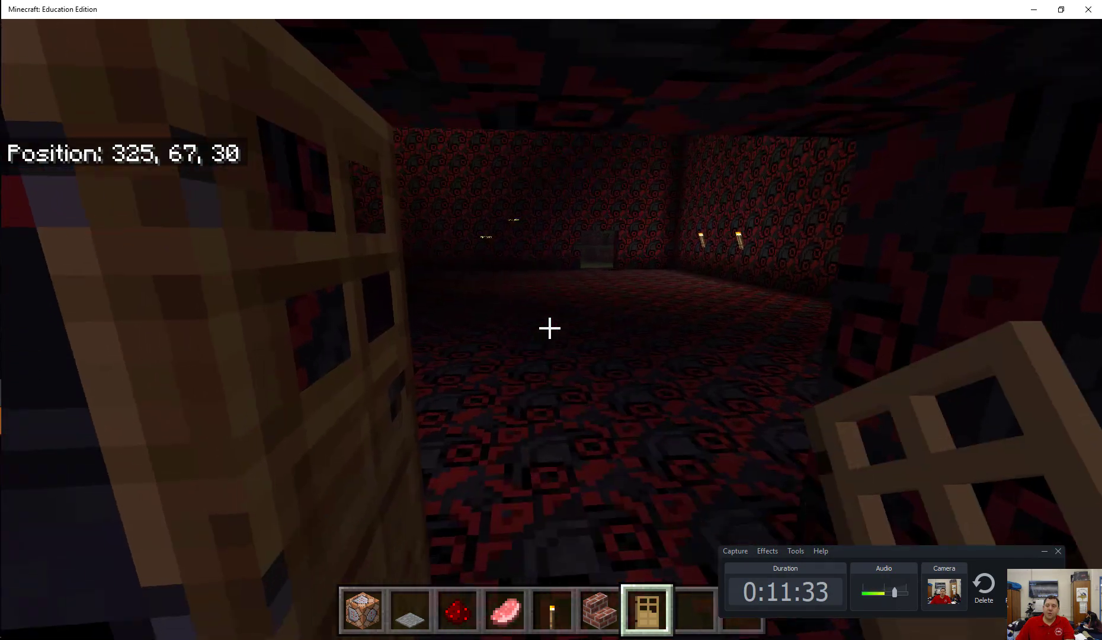
Step: Cross the cube, fit a pair of oak doors in the opposite doorway near position 329, 67, 11, and go outside through it
key(w)
key(w)
key(w)
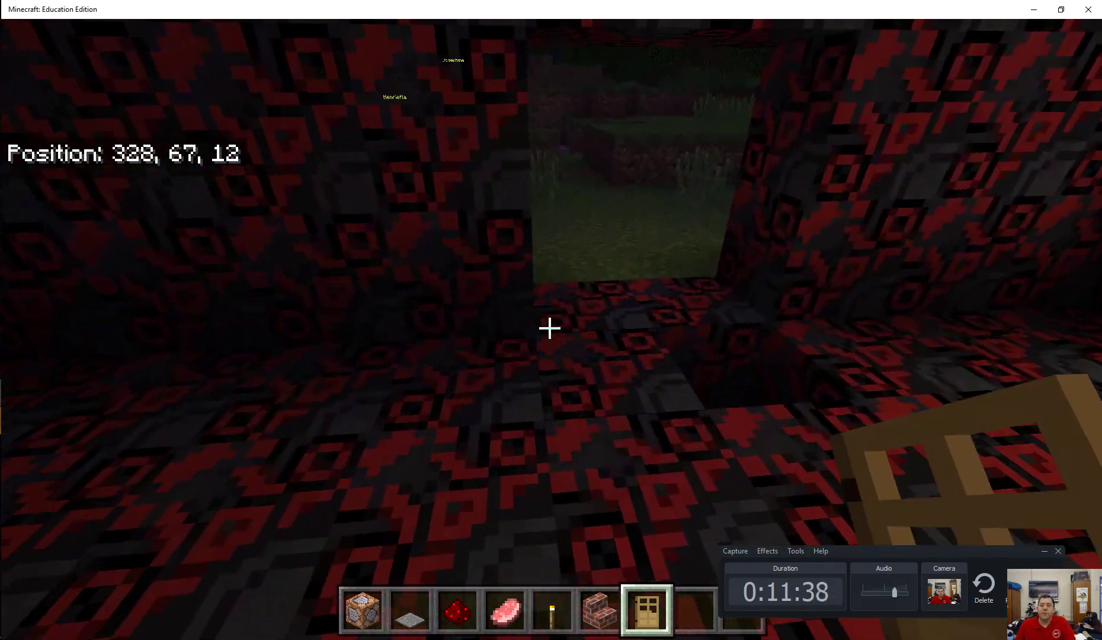
key(w)
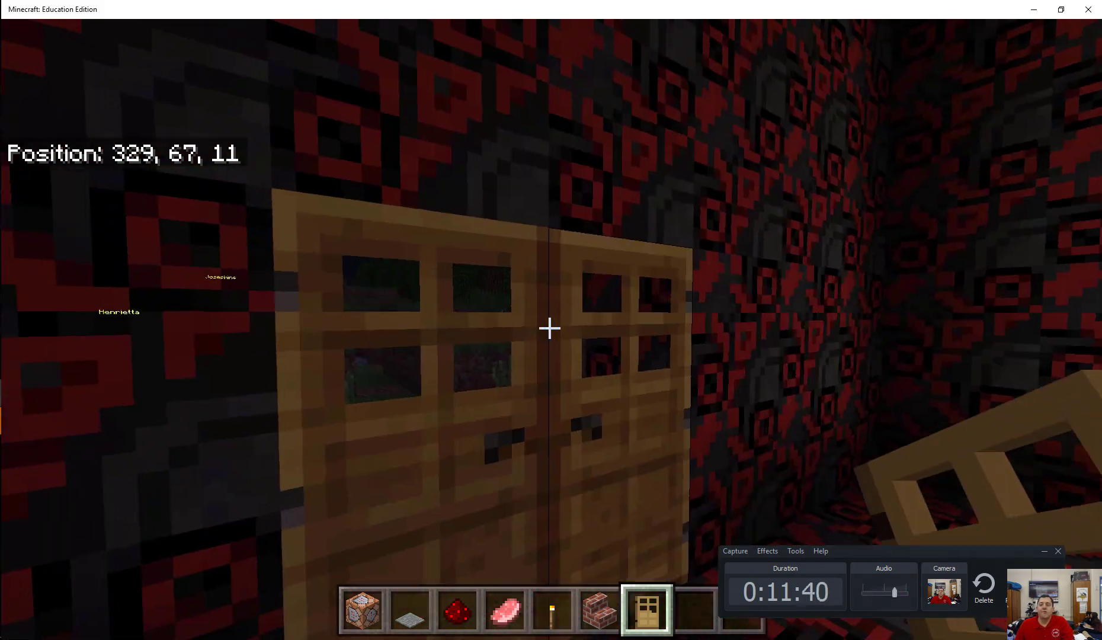
right_click(550, 328)
key(w)
key(w)
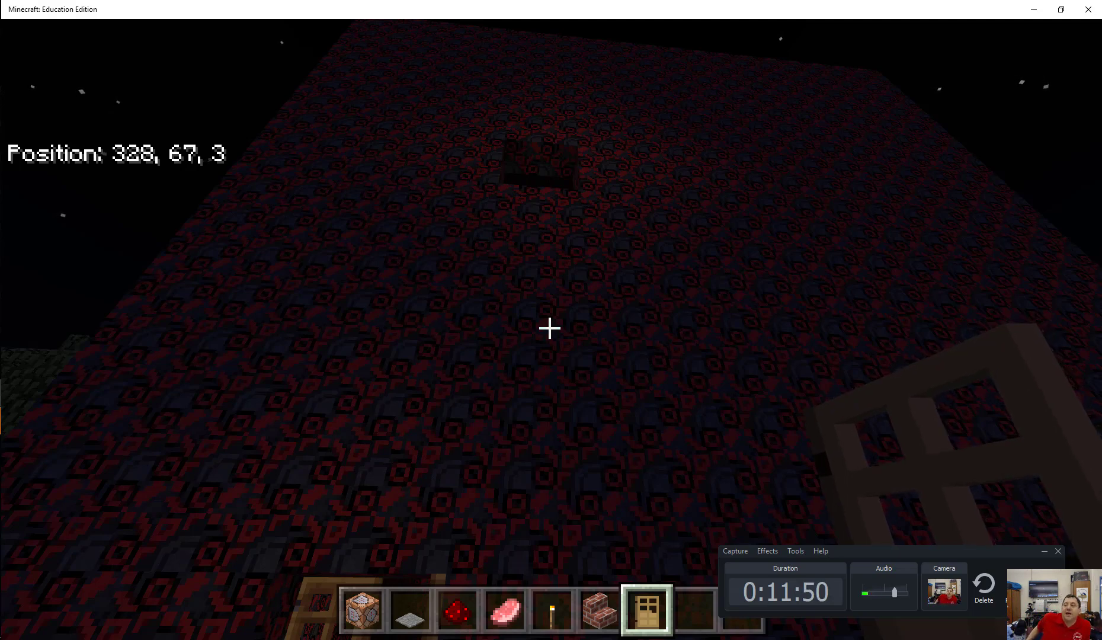
Step: Run the command /time set day to change the world to daytime
key(slash)
text(time set day)
key(Return)
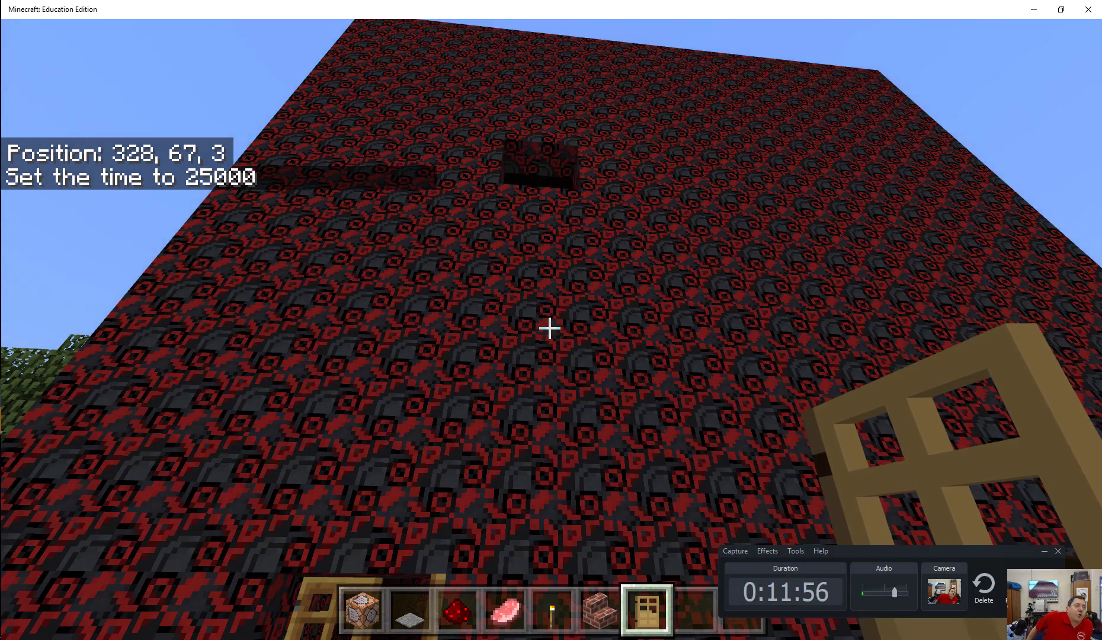
Step: Switch to the Excel workbook and review the x, y and z coordinates in the start and fill rows of the first table
key(alt+Tab)
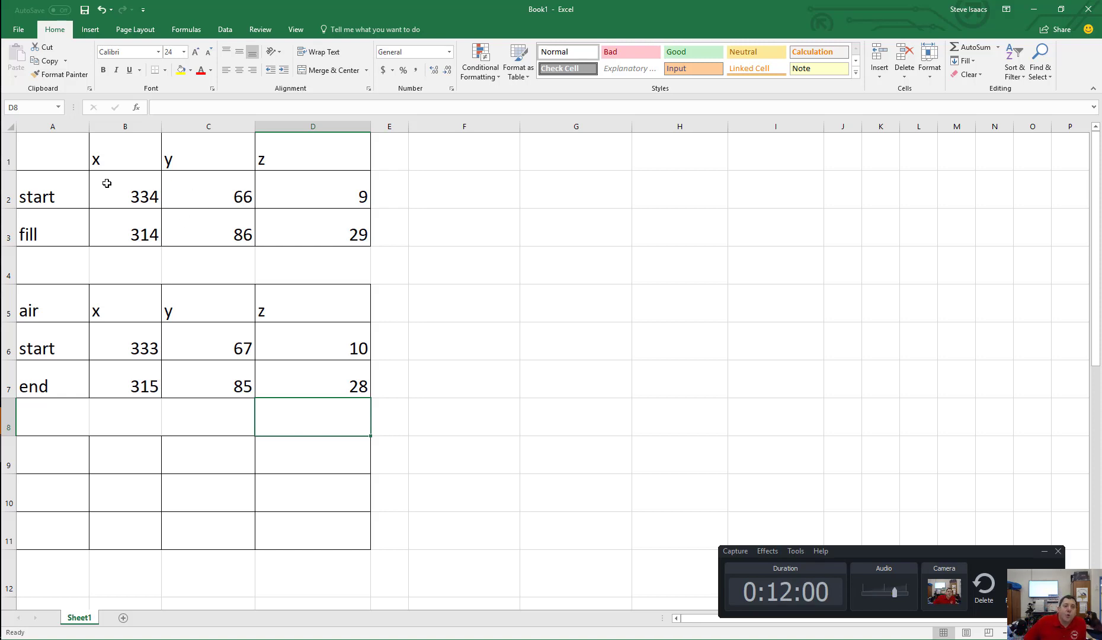
click(100, 202)
click(202, 187)
click(305, 204)
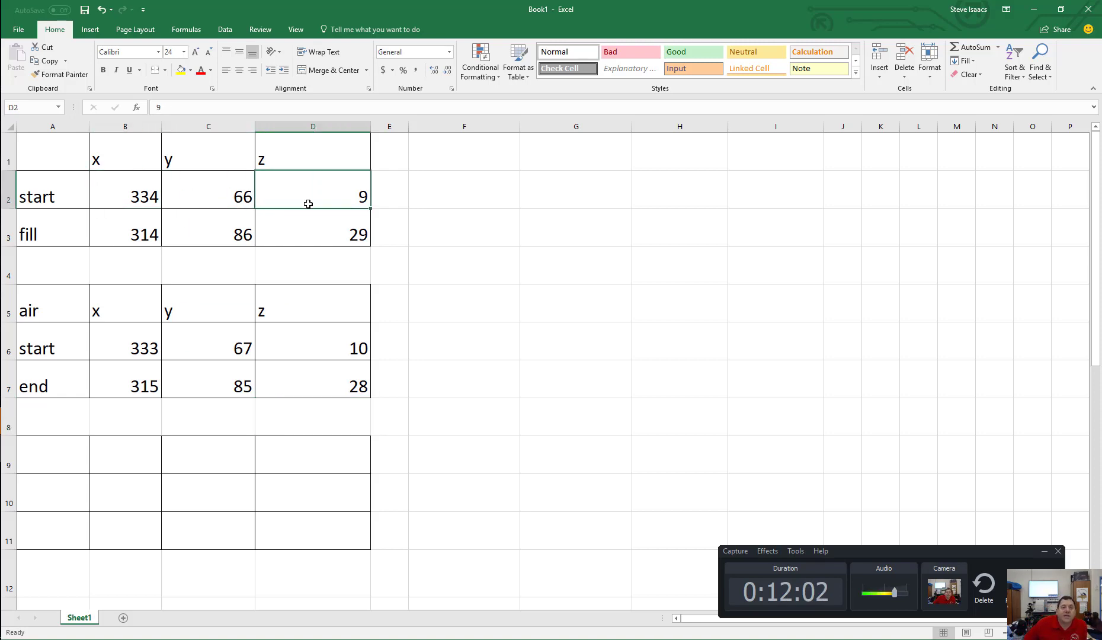
click(153, 237)
click(212, 224)
click(335, 249)
click(331, 232)
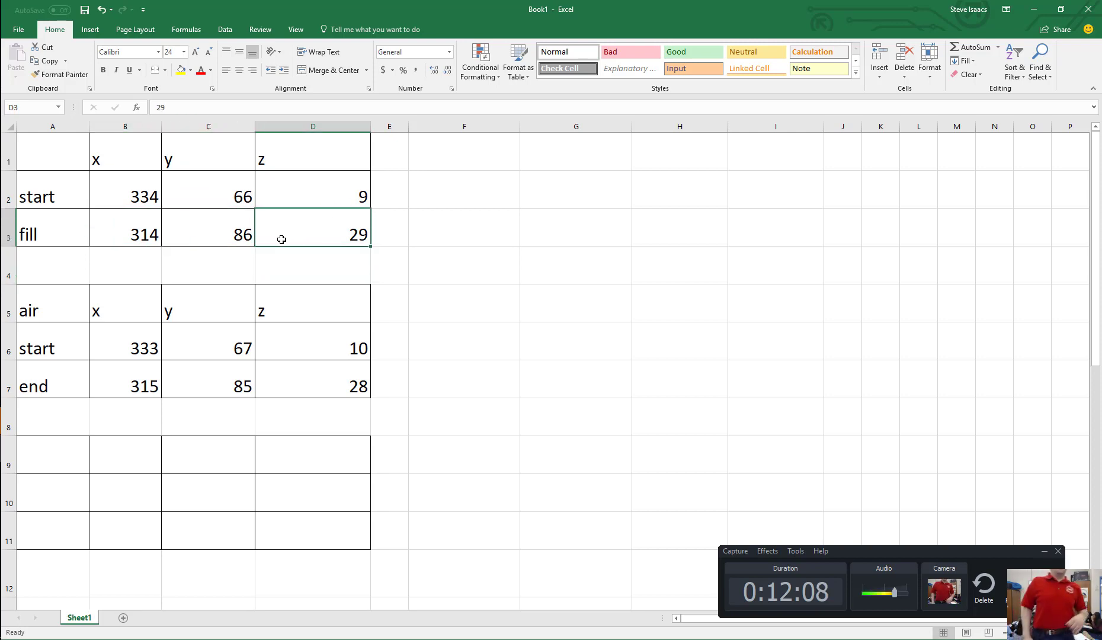